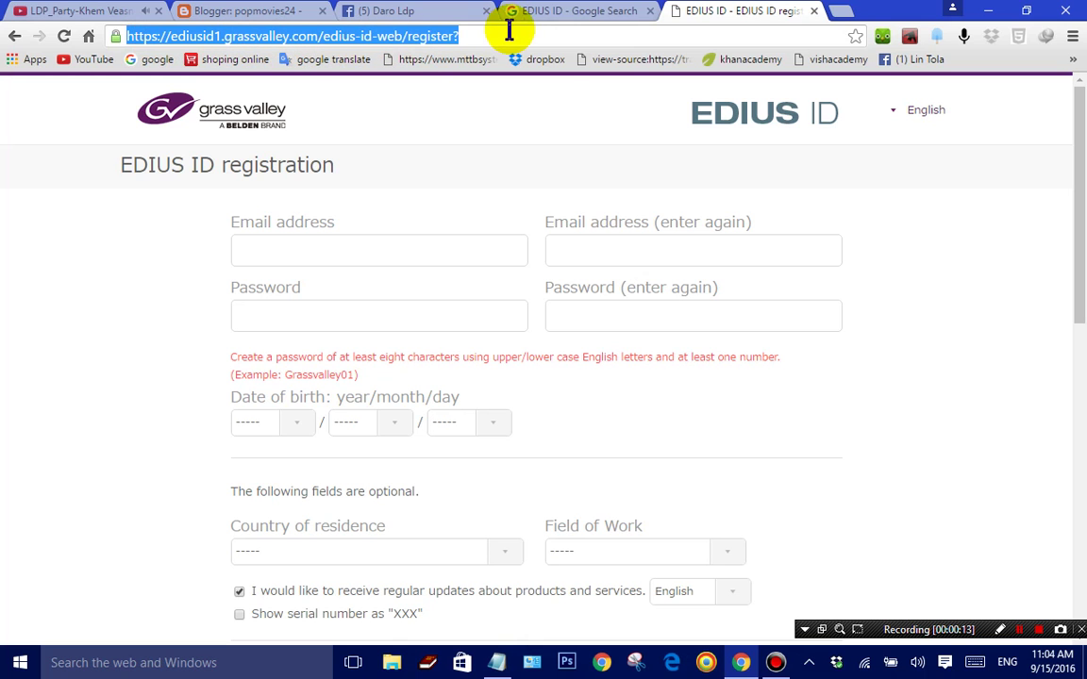
# Step: Fill in the account e-mail address using the autofill suggestion, then retype it in the confirmation field
pyautogui.click(851, 244)
pyautogui.moveTo(1080, 184); pyautogui.dragTo(1070, 89)
pyautogui.click(441, 250)
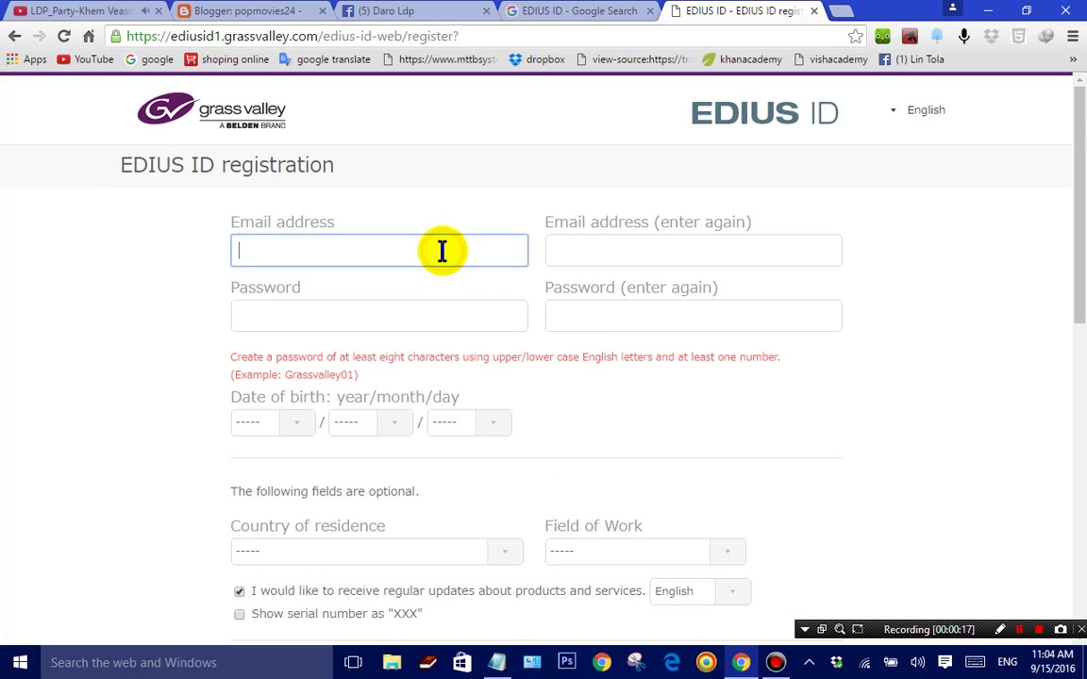
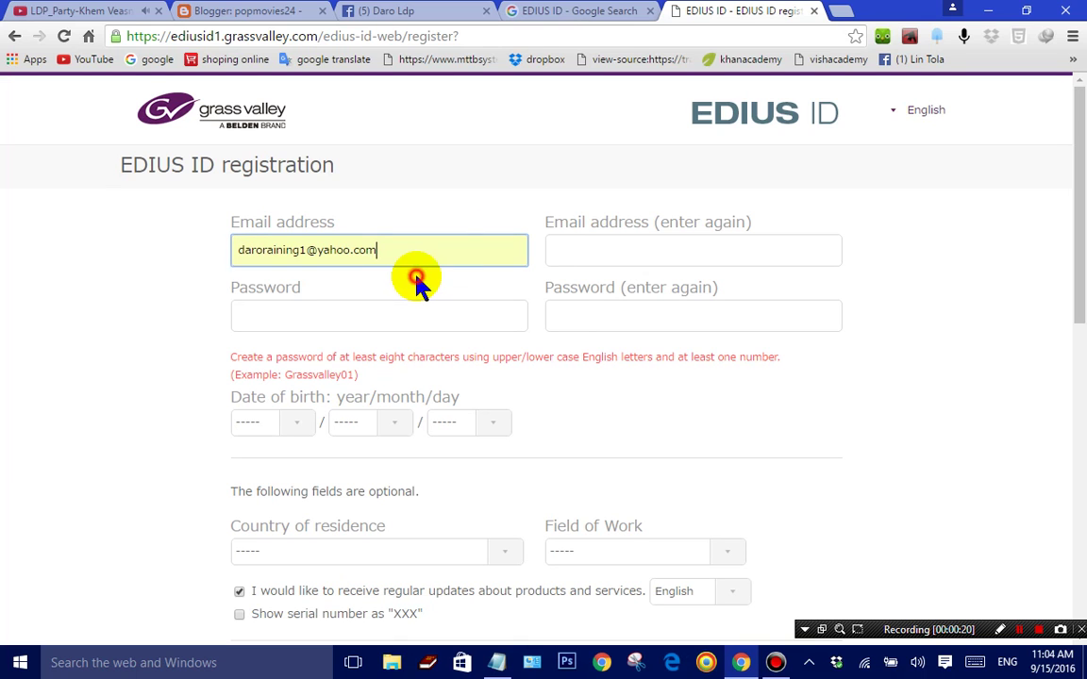
pyautogui.click(417, 279)
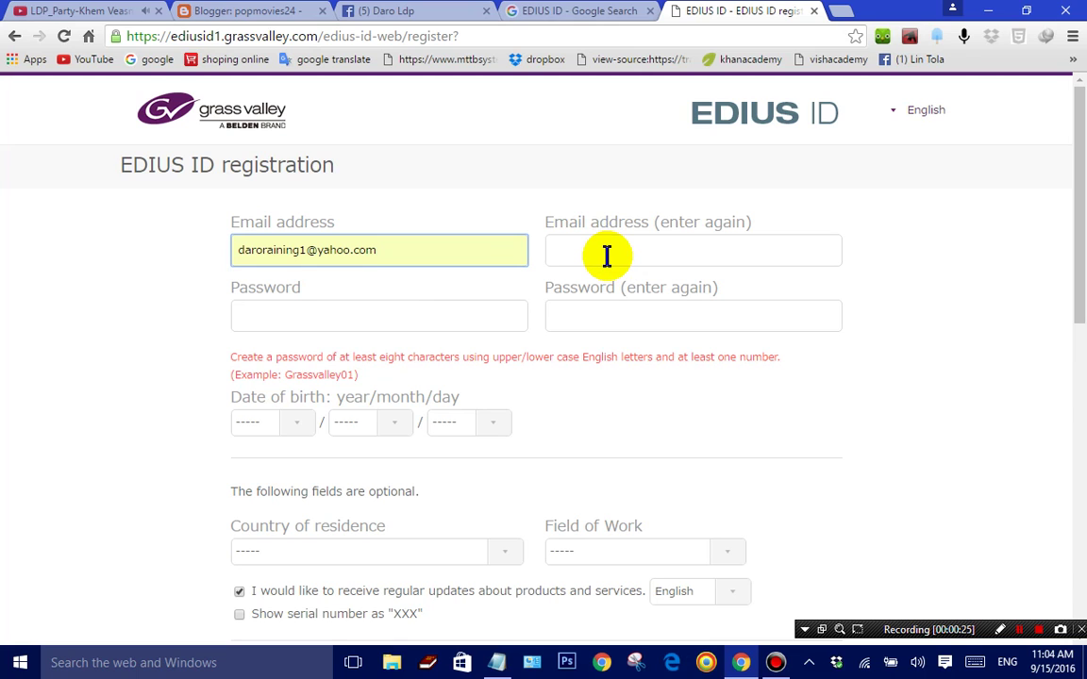
pyautogui.click(607, 256)
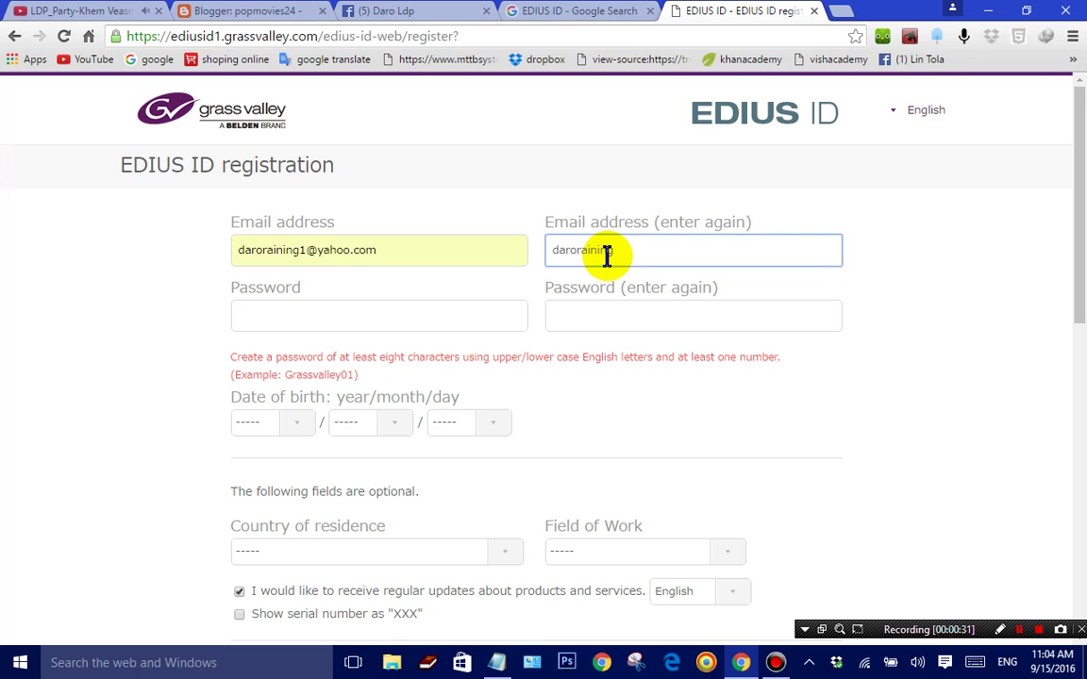
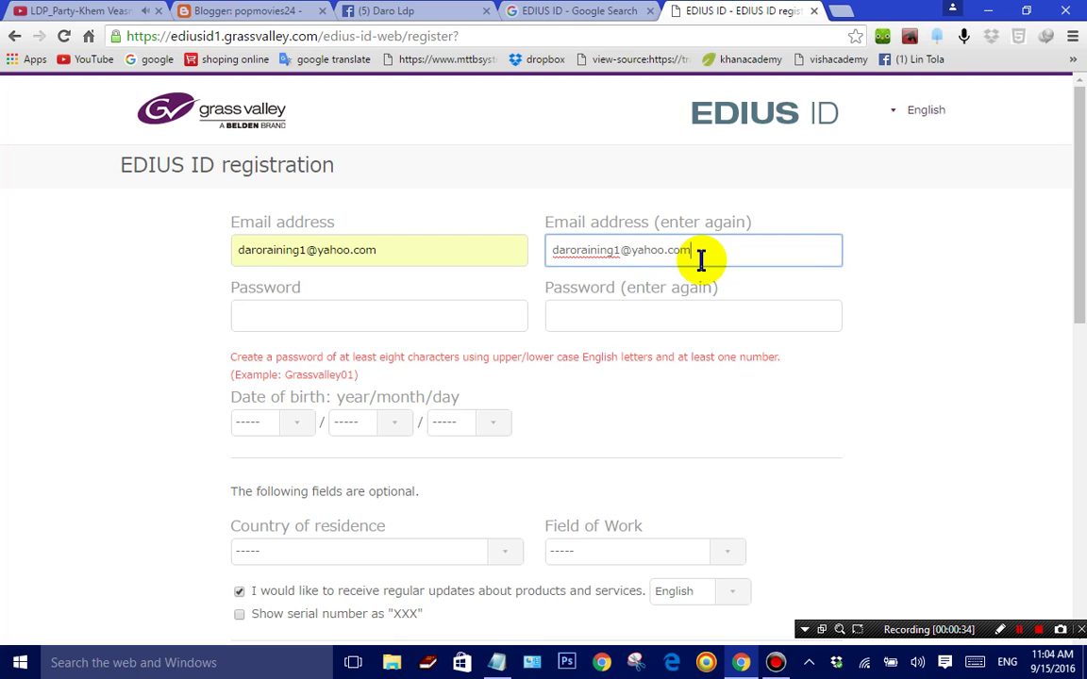
# Step: Enter the account password in both Password and Password (enter again) fields
pyautogui.click(462, 311)
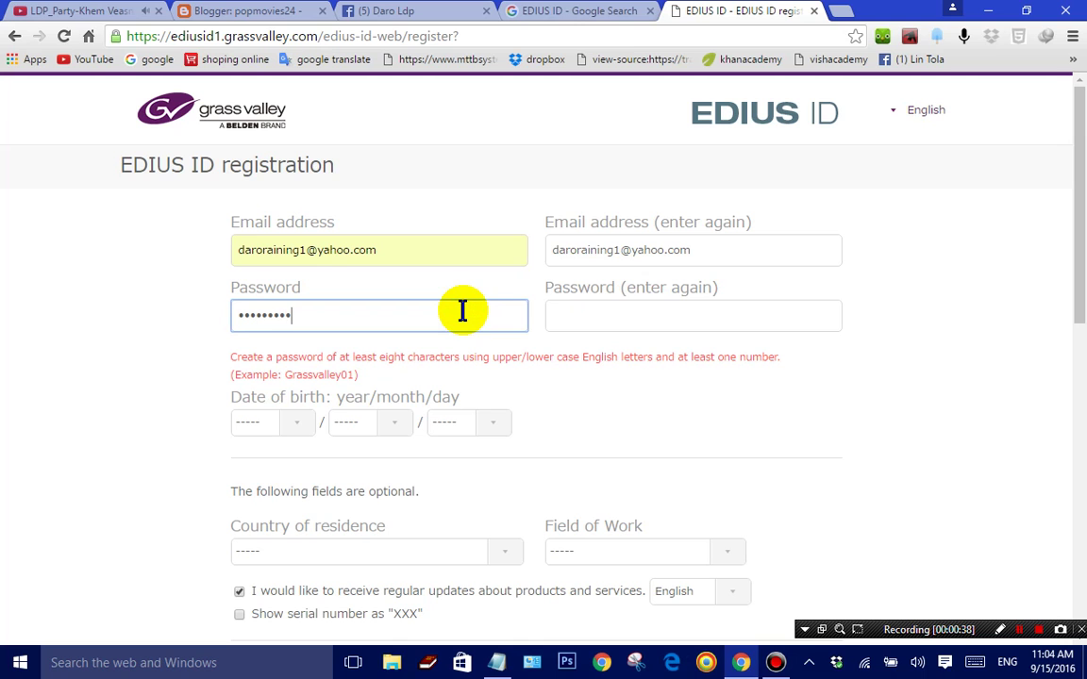
pyautogui.click(630, 318)
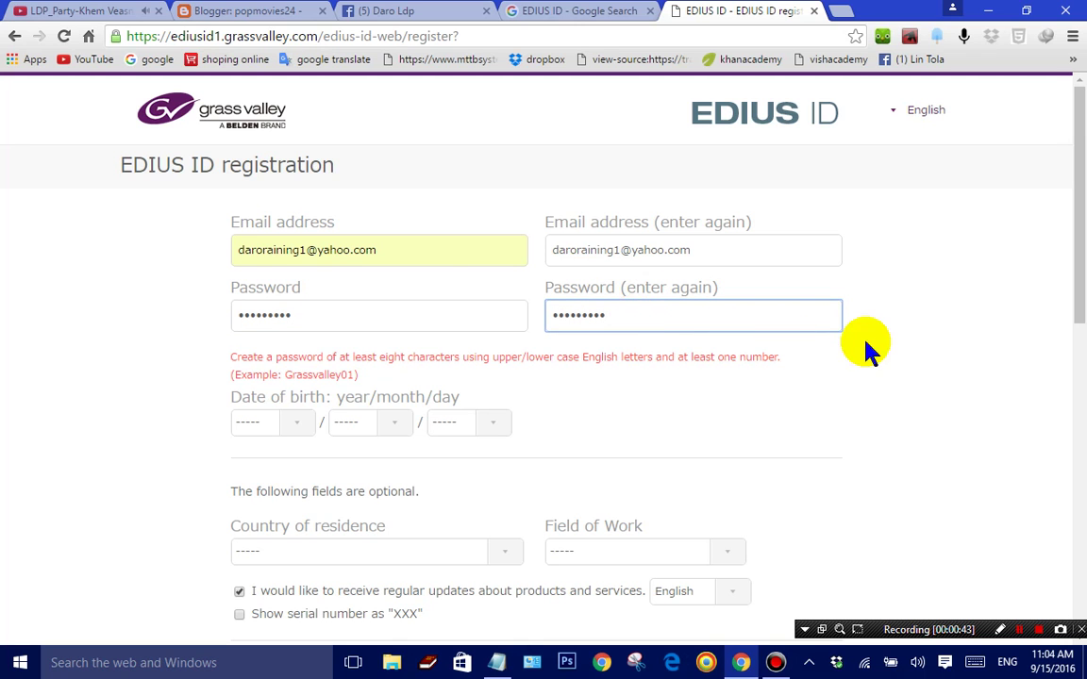
pyautogui.moveTo(1067, 279); pyautogui.dragTo(1069, 339)
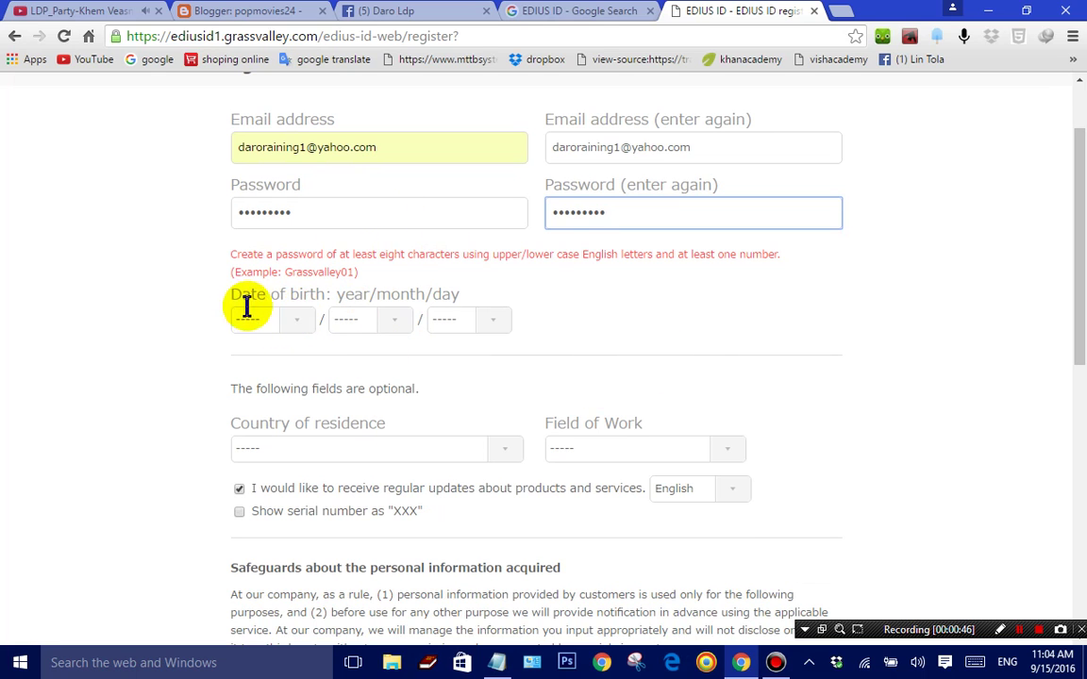
# Step: Pick year 1994, month 8 and day 11 in the Date of birth dropdowns
pyautogui.click(289, 323)
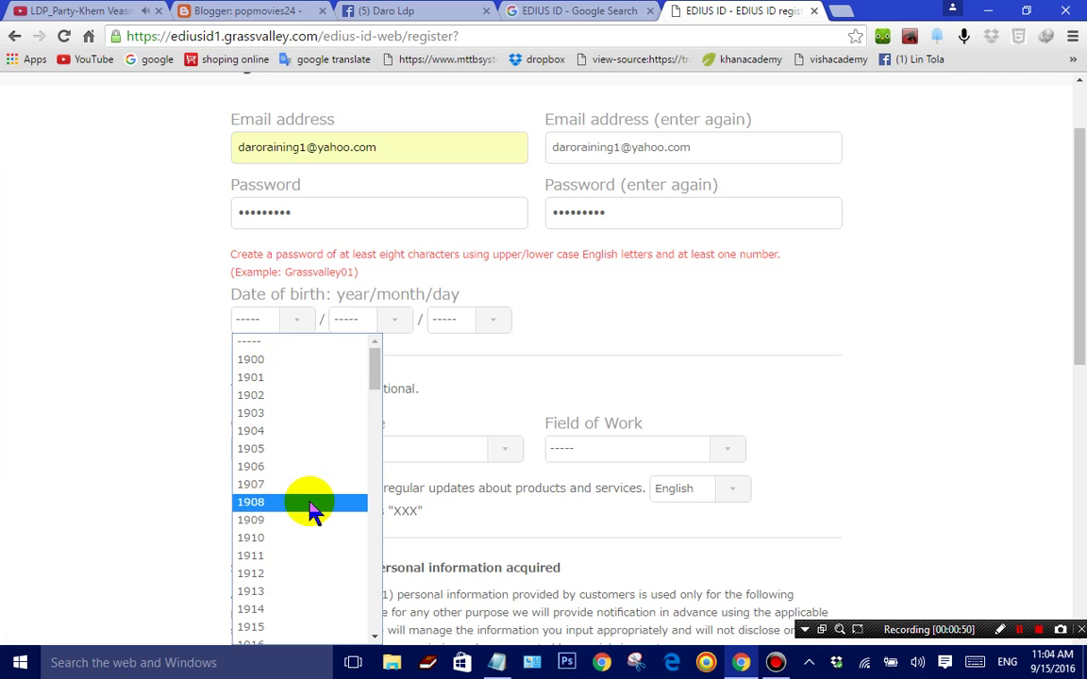
pyautogui.moveTo(375, 370); pyautogui.dragTo(381, 570)
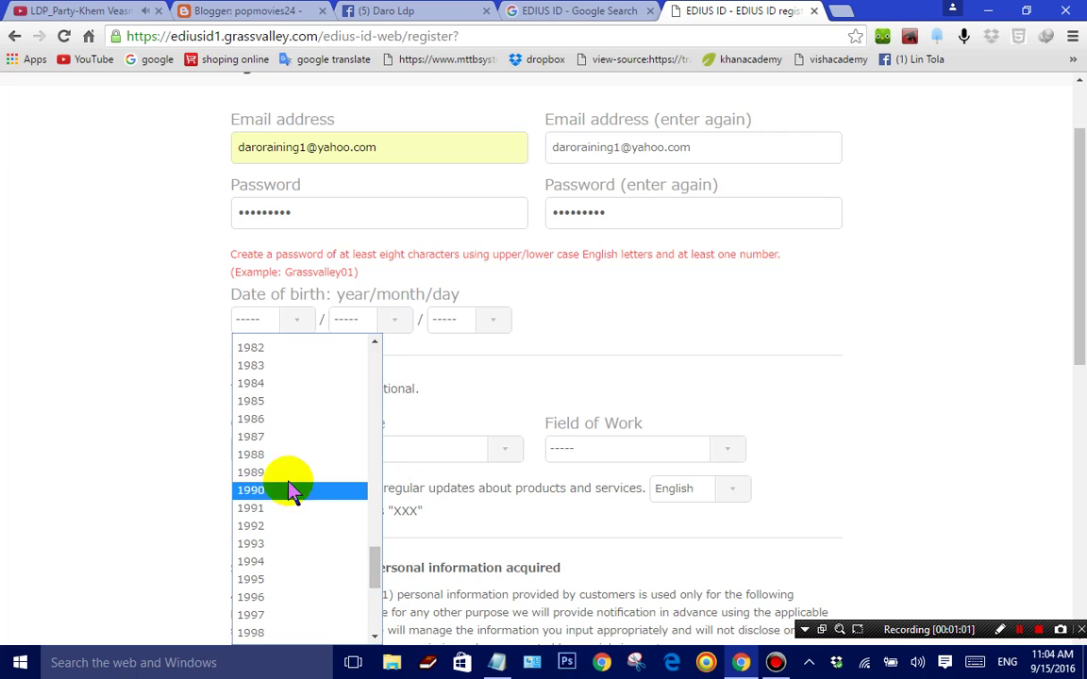
pyautogui.click(267, 562)
pyautogui.click(389, 321)
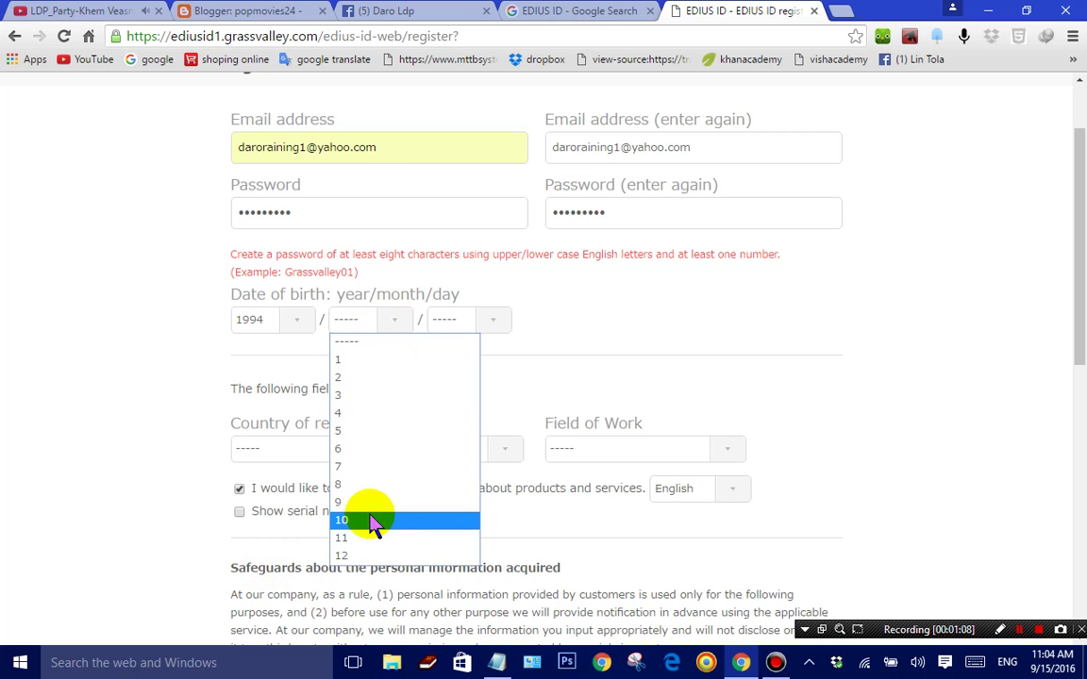
pyautogui.click(387, 485)
pyautogui.click(492, 321)
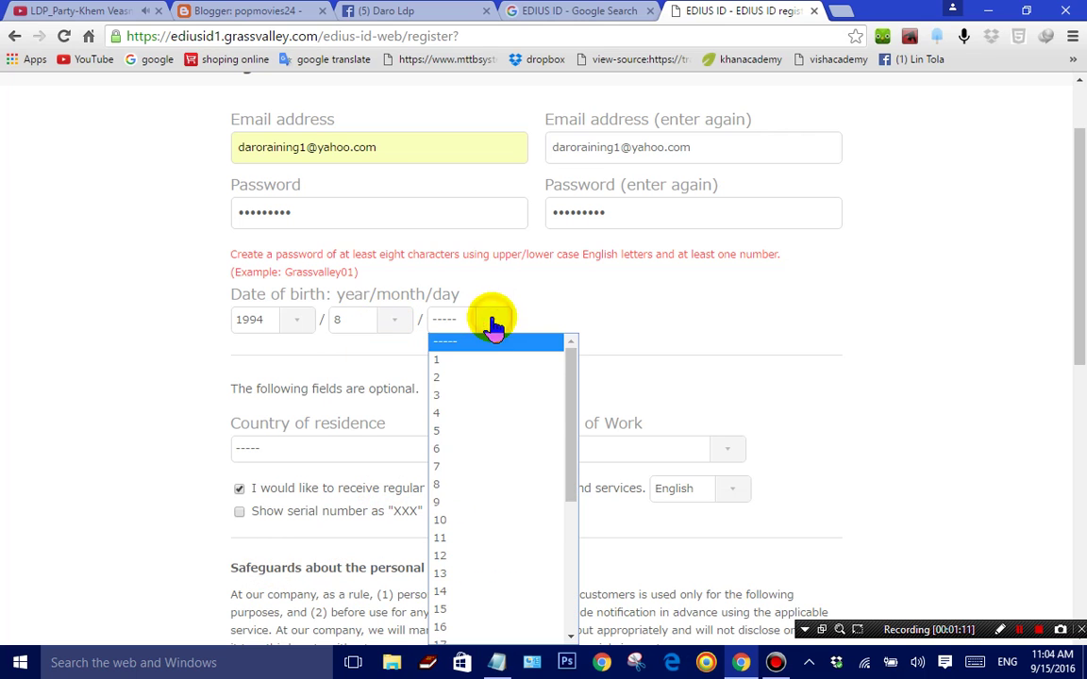
pyautogui.click(479, 537)
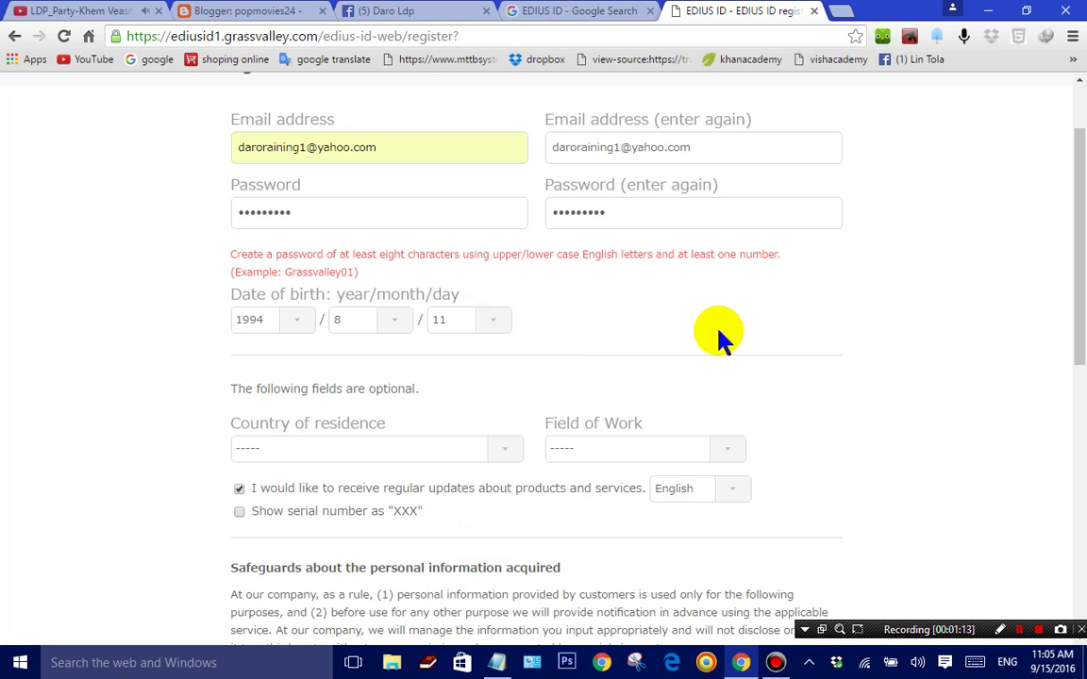
pyautogui.moveTo(1079, 218); pyautogui.dragTo(1083, 292)
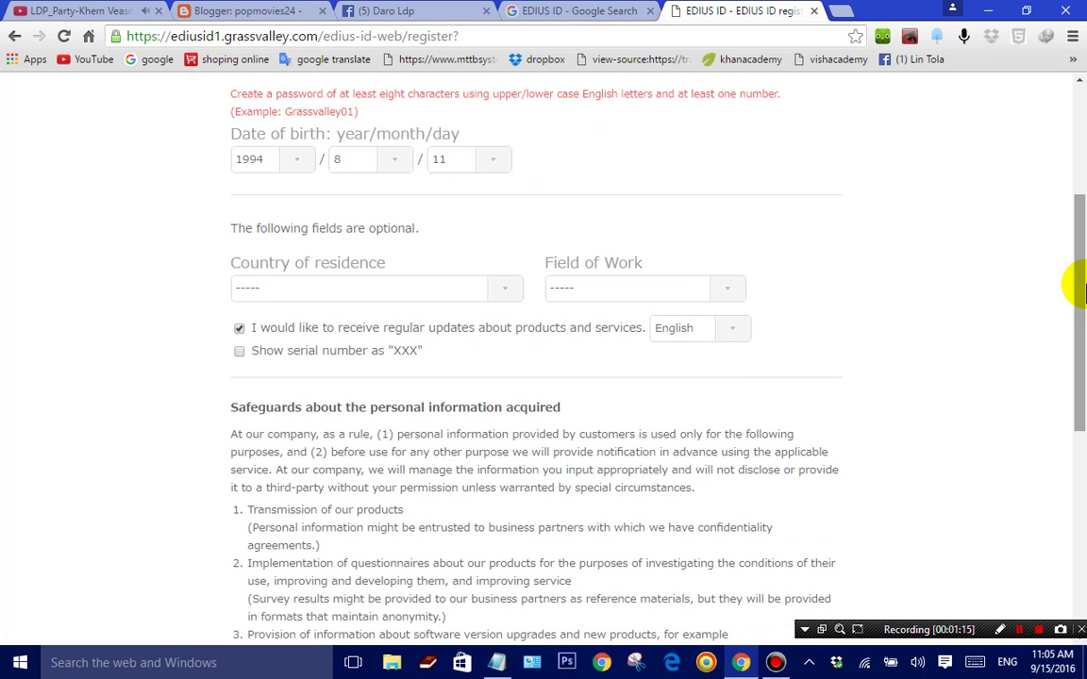
# Step: Set Country of residence to Cambodia and Field of Work to Personal use
pyautogui.click(504, 298)
pyautogui.press('c')
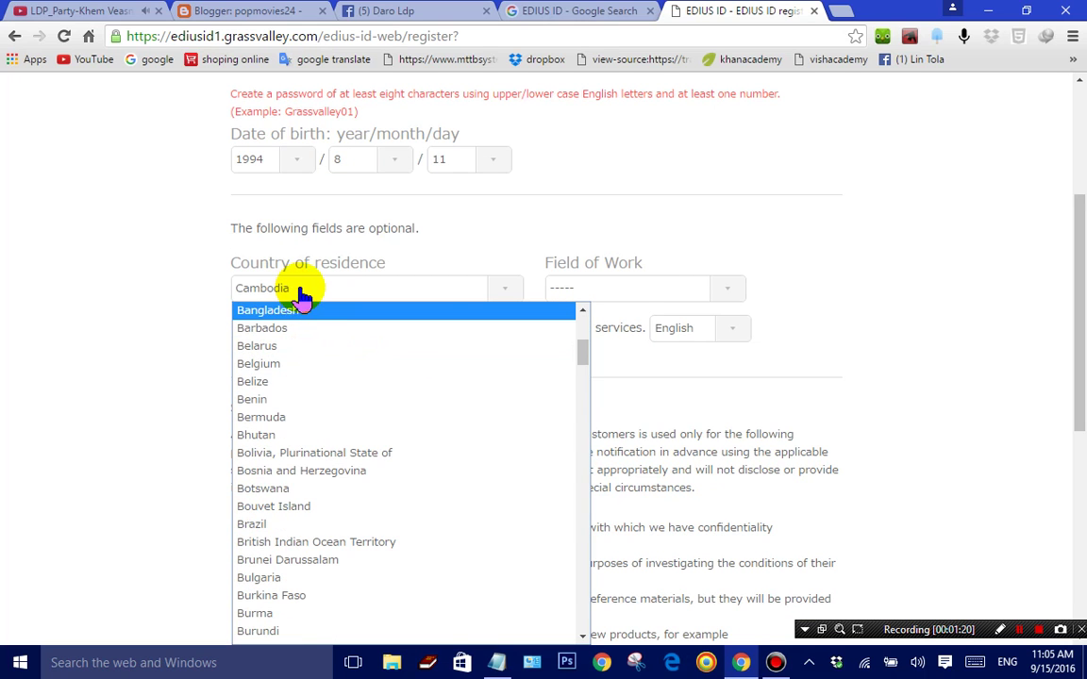
pyautogui.click(304, 293)
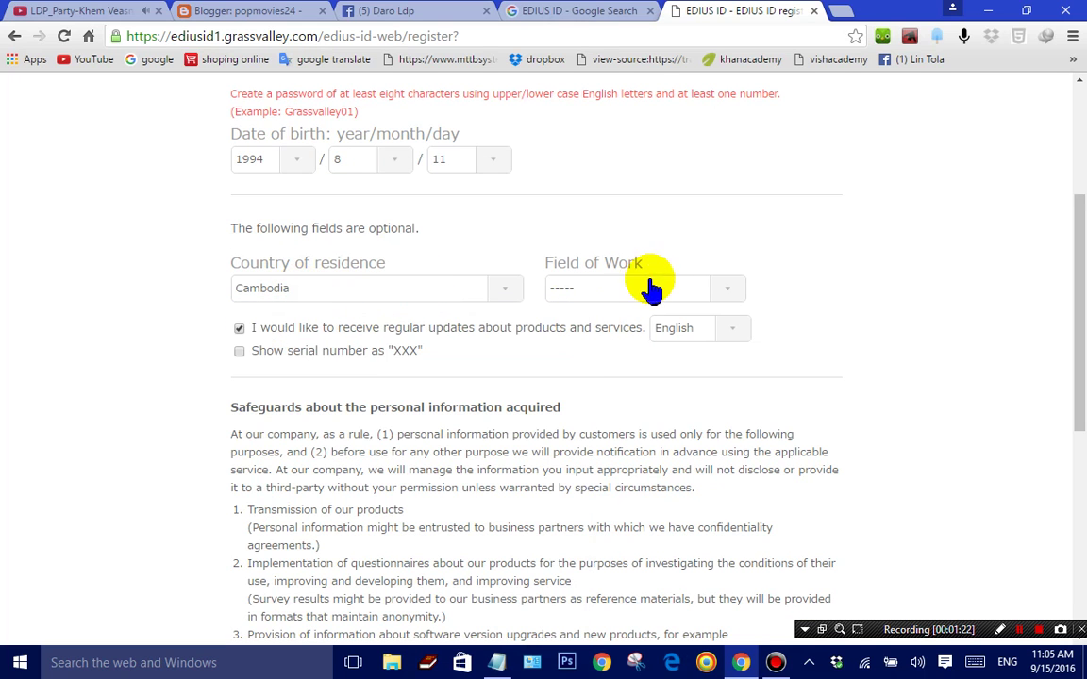
pyautogui.click(727, 290)
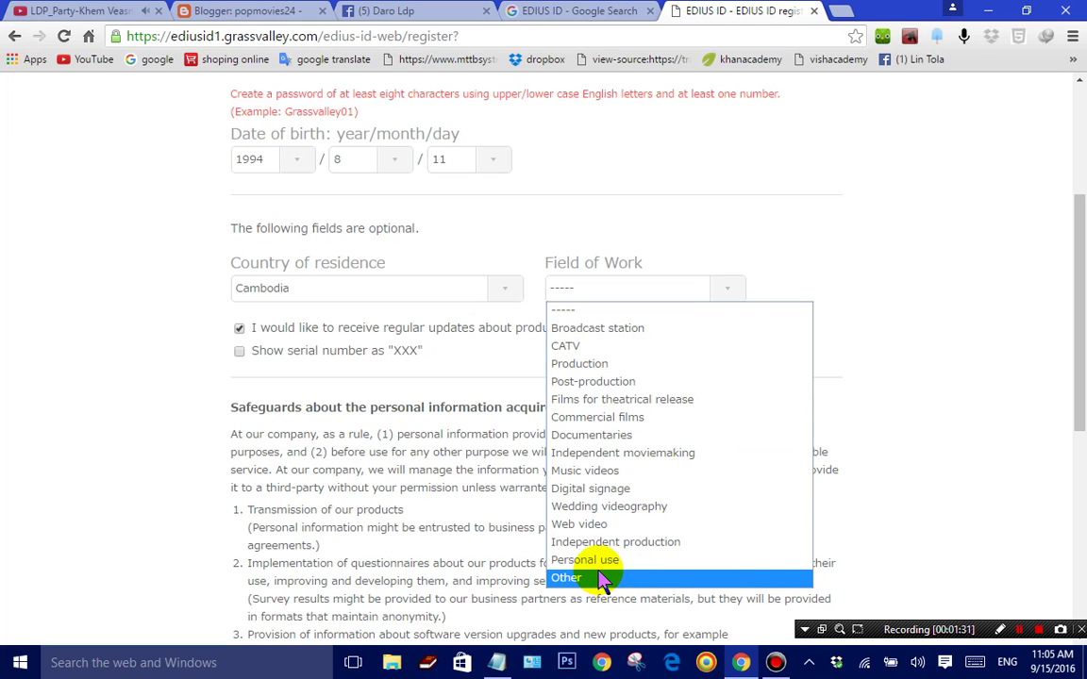
pyautogui.click(599, 559)
# Step: Tick the option to show the serial number as "XXX"
pyautogui.scroll(-1, 1079, 293)
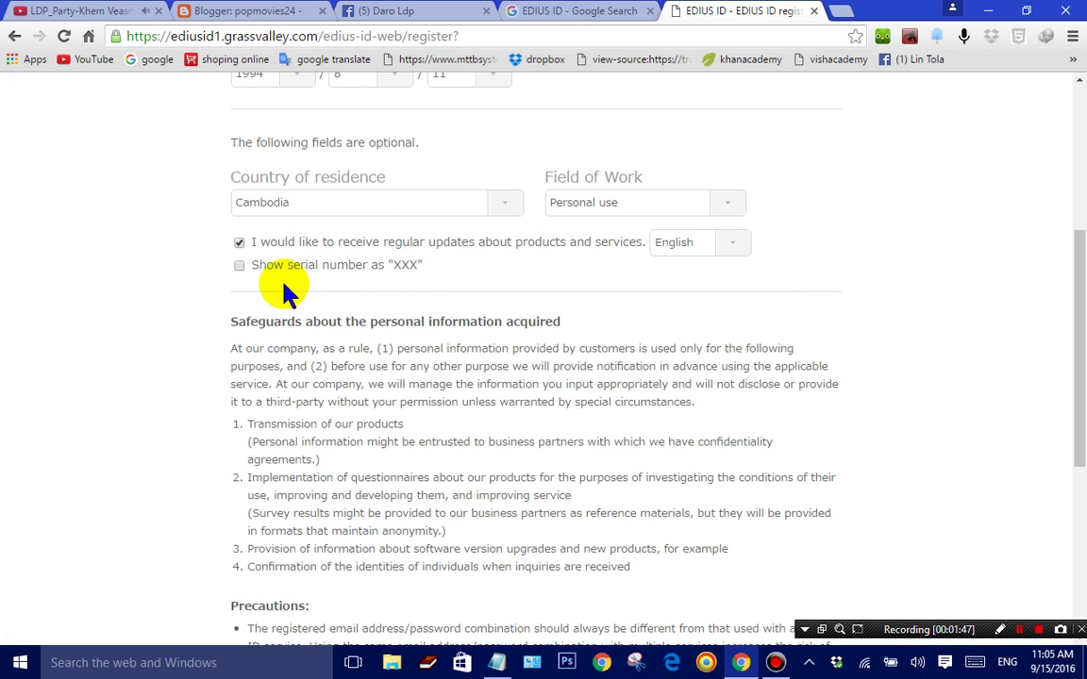
pyautogui.click(240, 266)
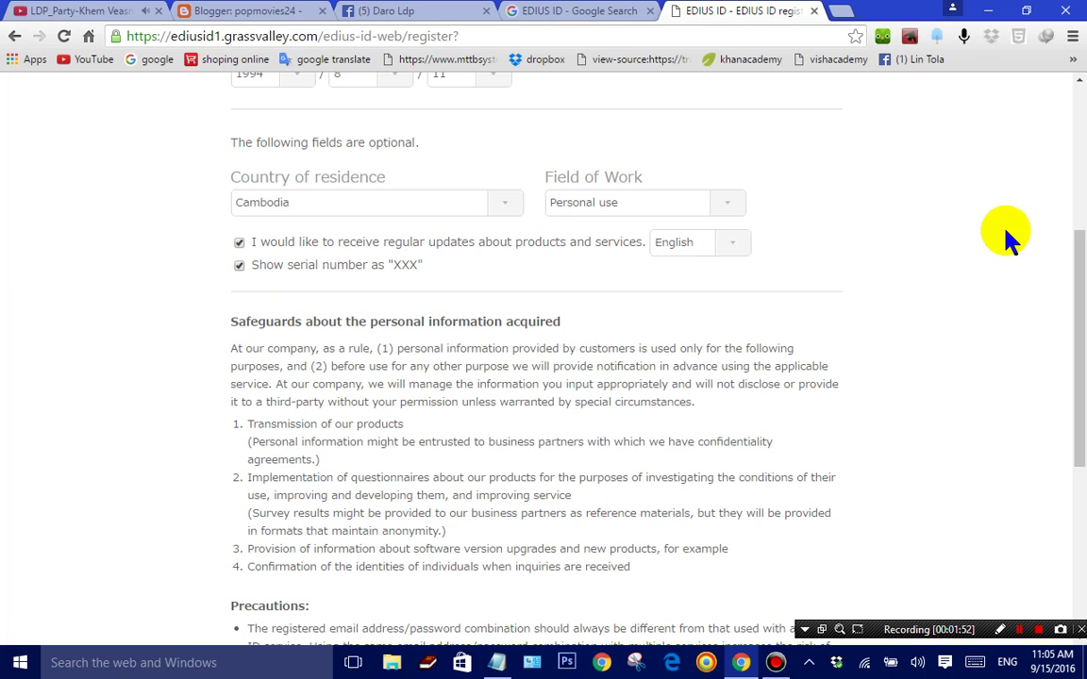
pyautogui.moveTo(1080, 274)
pyautogui.mouseDown()
pyautogui.moveTo(1081, 345)
pyautogui.moveTo(1080, 292)
pyautogui.mouseUp()
# Step: Untick the serial-number masking, agree to the privacy policy, and submit the EDIUS ID registration
pyautogui.click(239, 223)
pyautogui.moveTo(1081, 321); pyautogui.dragTo(1081, 443)
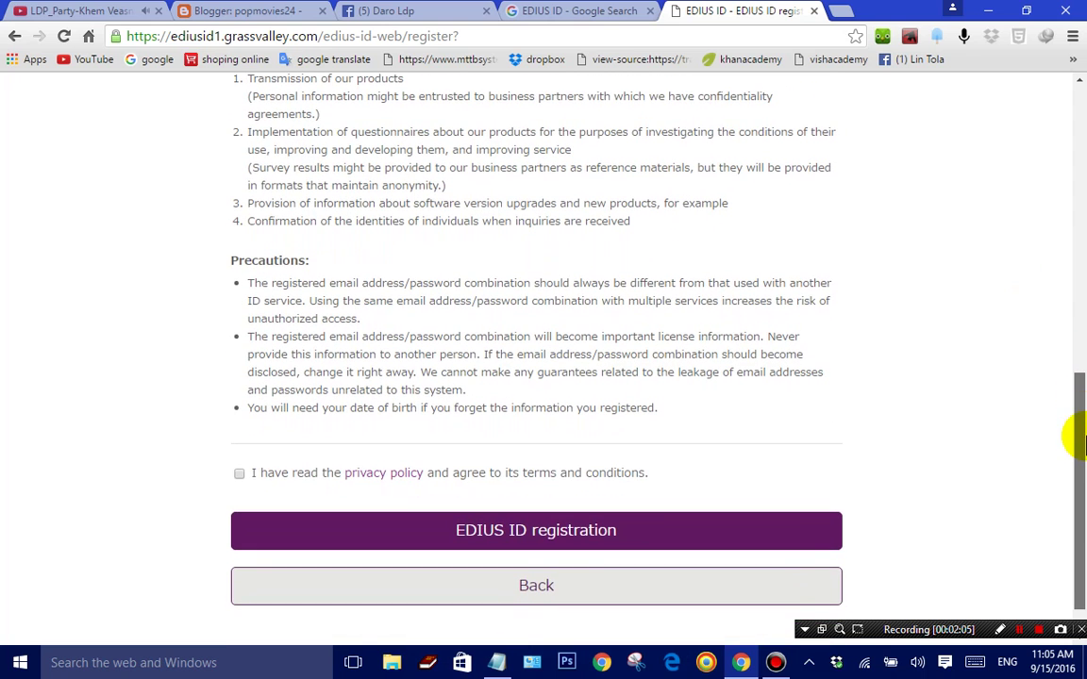
pyautogui.click(239, 473)
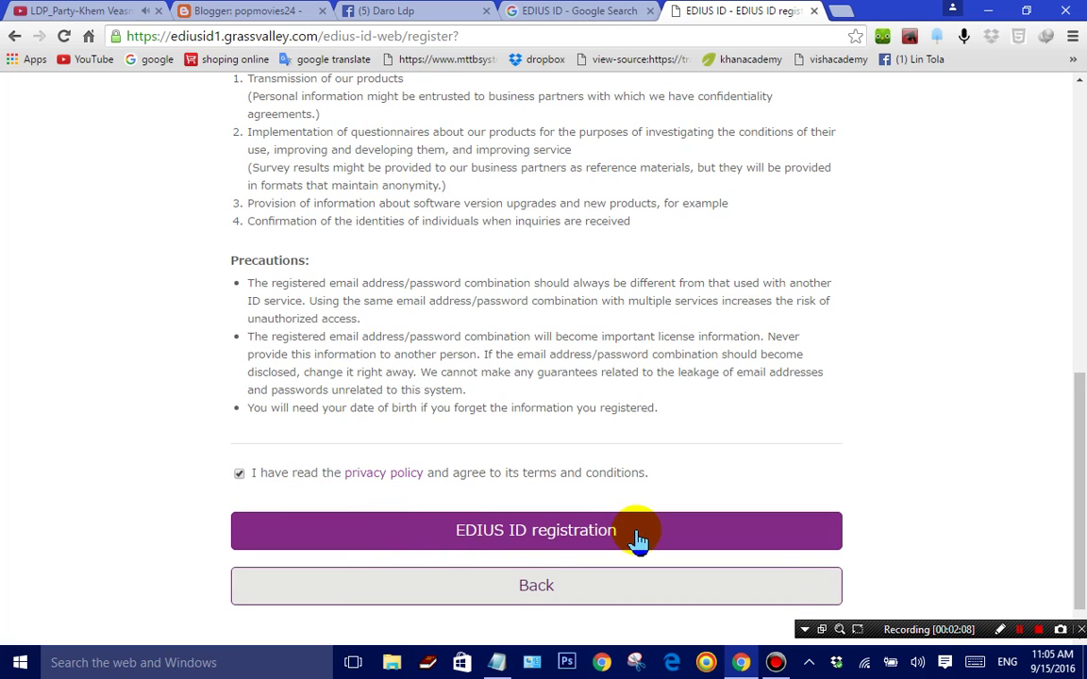
pyautogui.click(542, 547)
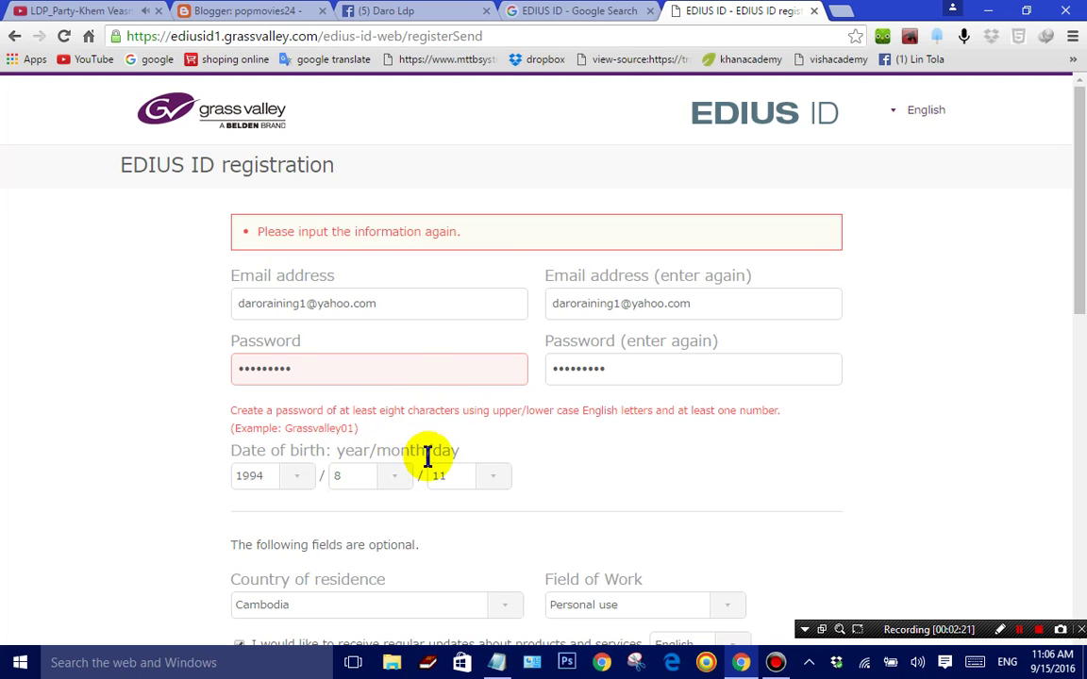
# Step: Replace the rejected password with a new, longer one in both password fields
pyautogui.click(389, 375)
pyautogui.doubleClick(389, 375)
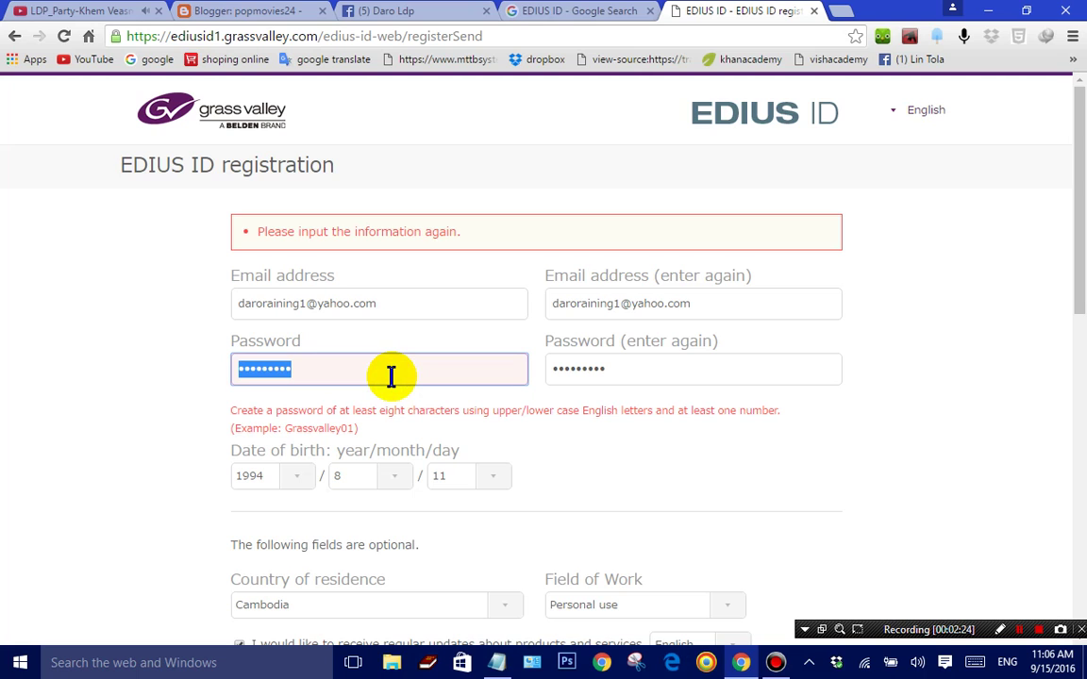
pyautogui.write('•••')
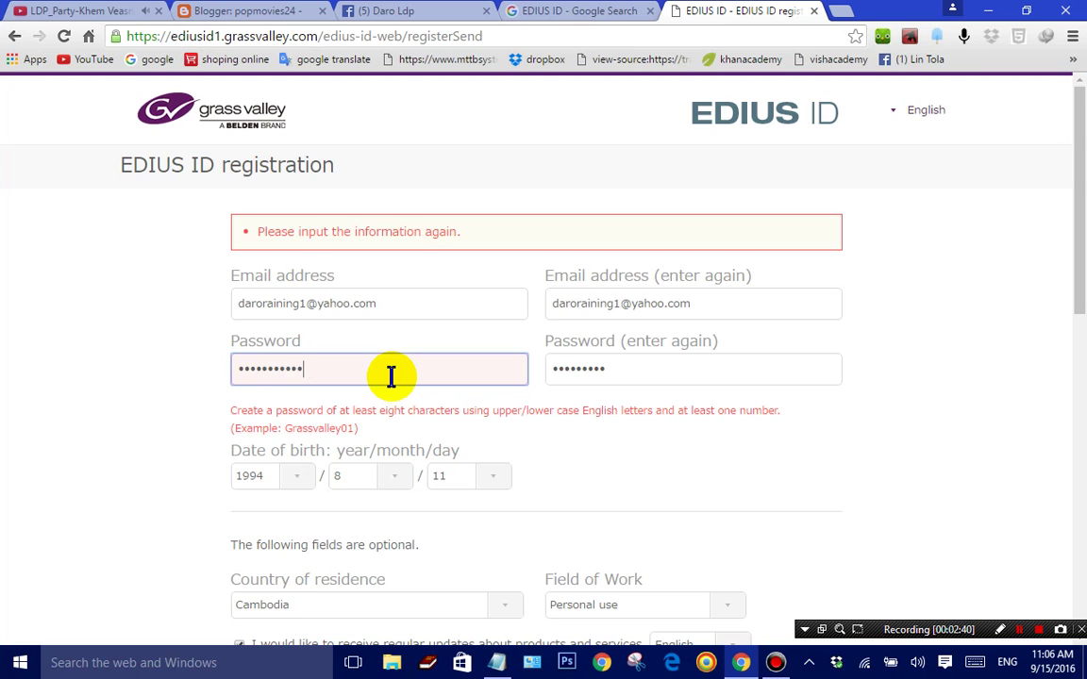
pyautogui.doubleClick(635, 371)
pyautogui.write('d')
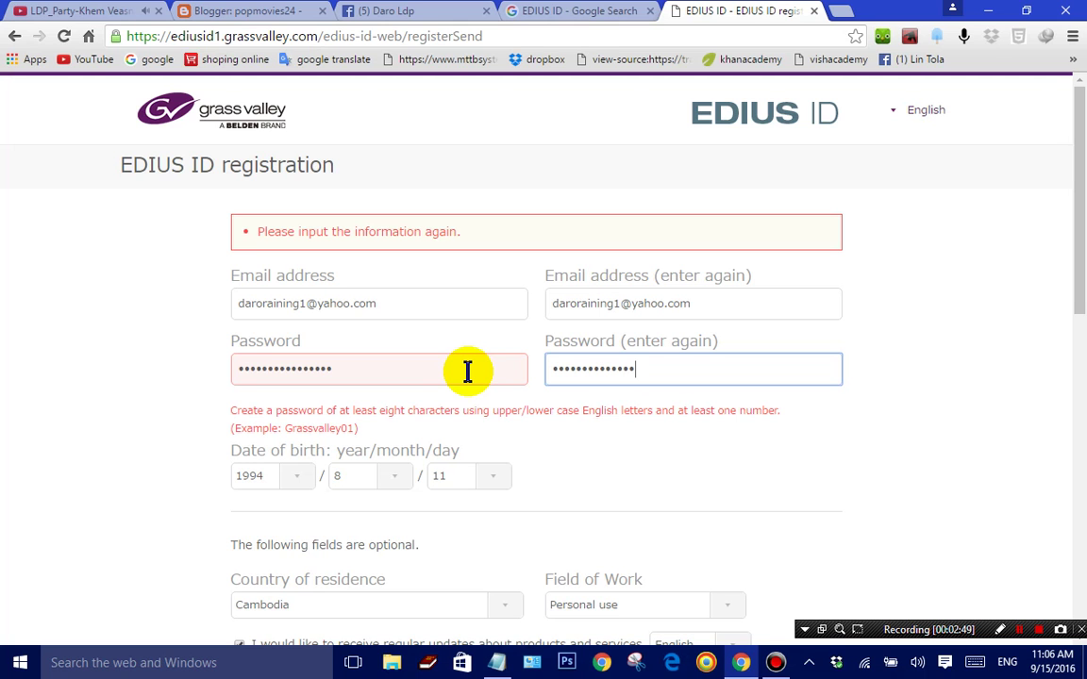
pyautogui.click(1079, 356)
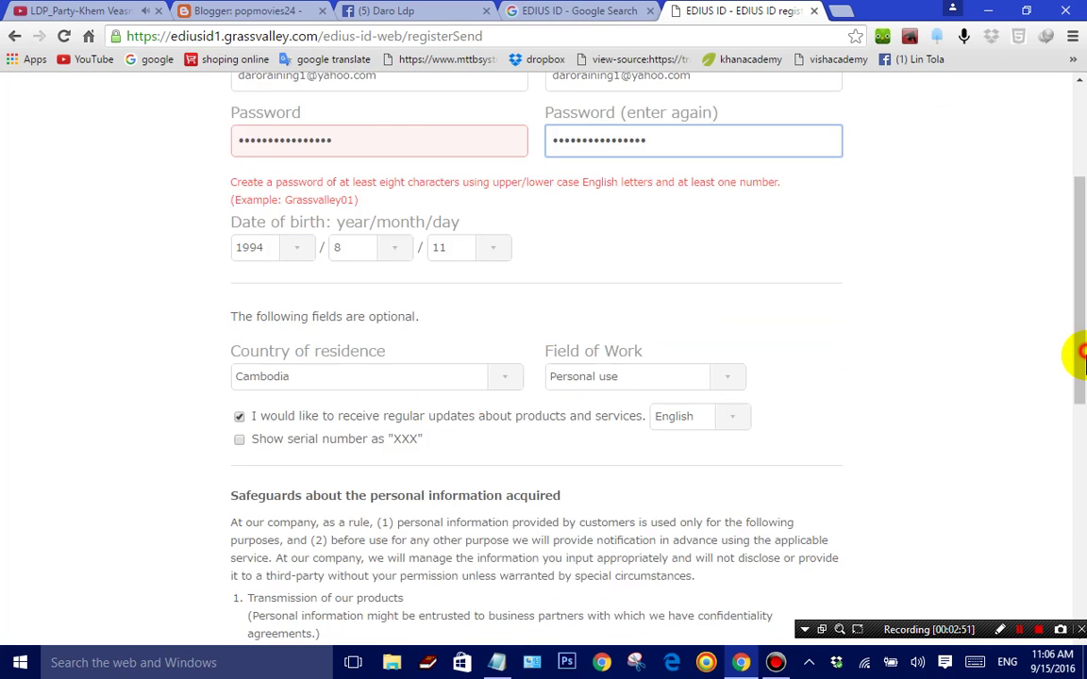
# Step: Scroll to the bottom and resubmit the EDIUS ID registration form
pyautogui.scroll(-3, 1075, 383)
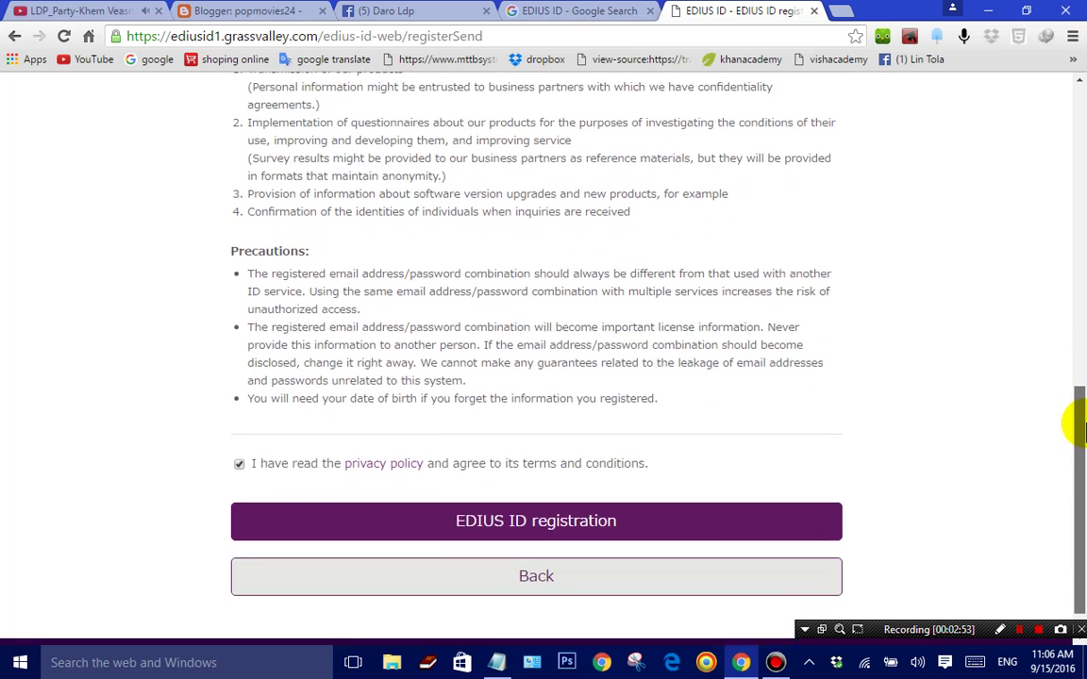
pyautogui.click(500, 526)
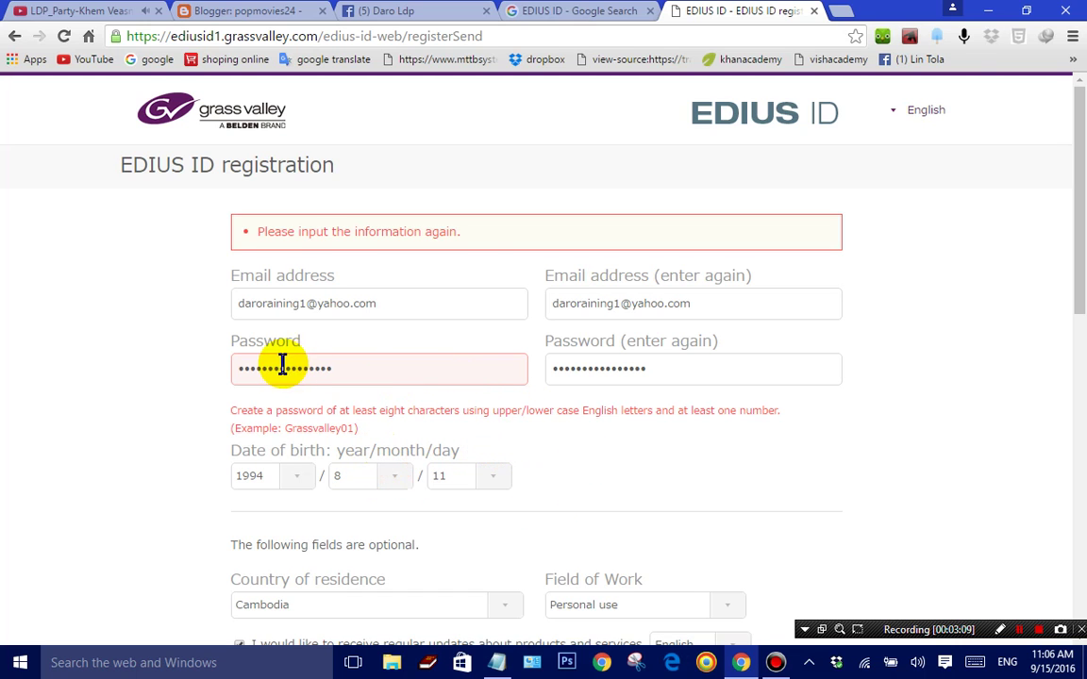
# Step: Retype the password in both password fields and submit the registration once more
pyautogui.click(243, 369)
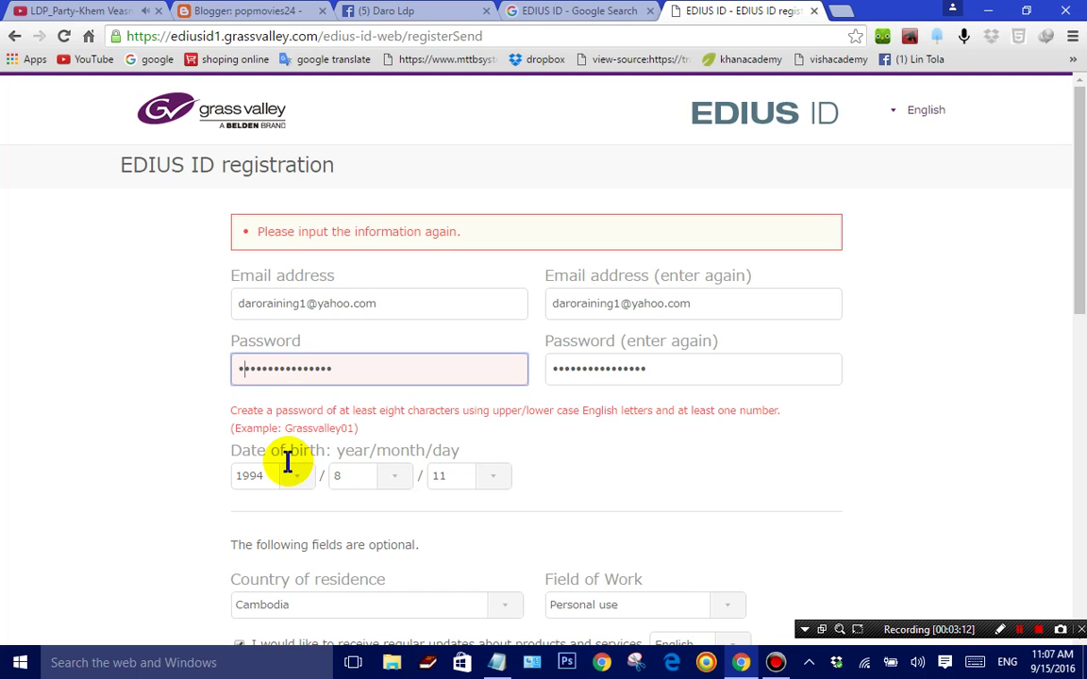
pyautogui.click(557, 369)
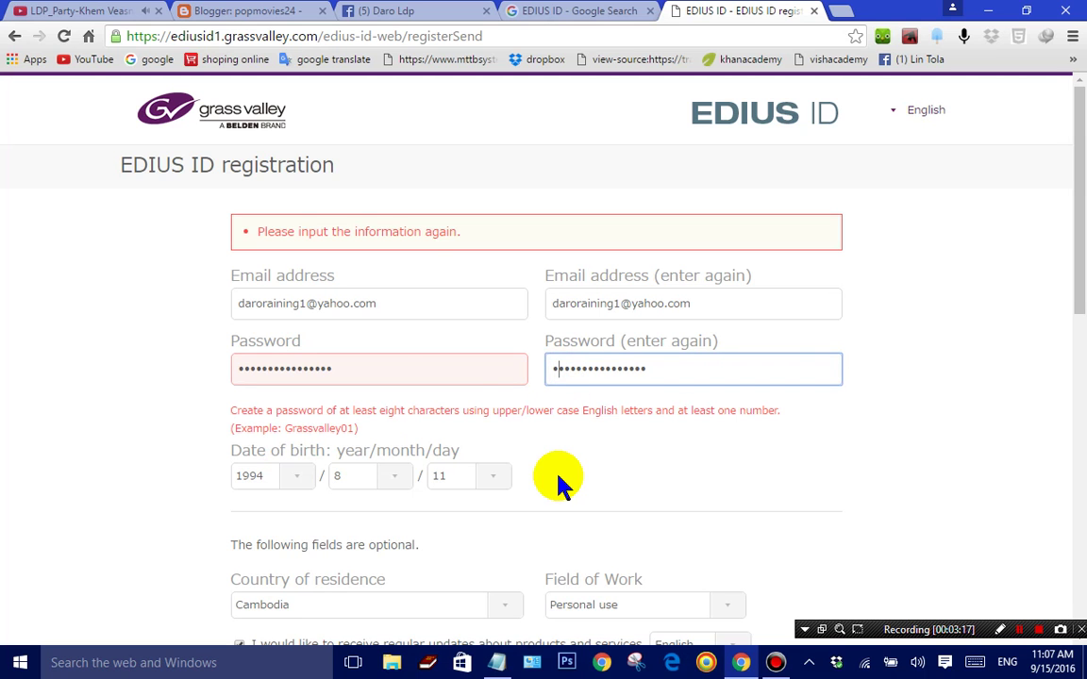
pyautogui.moveTo(1080, 200); pyautogui.dragTo(1080, 270)
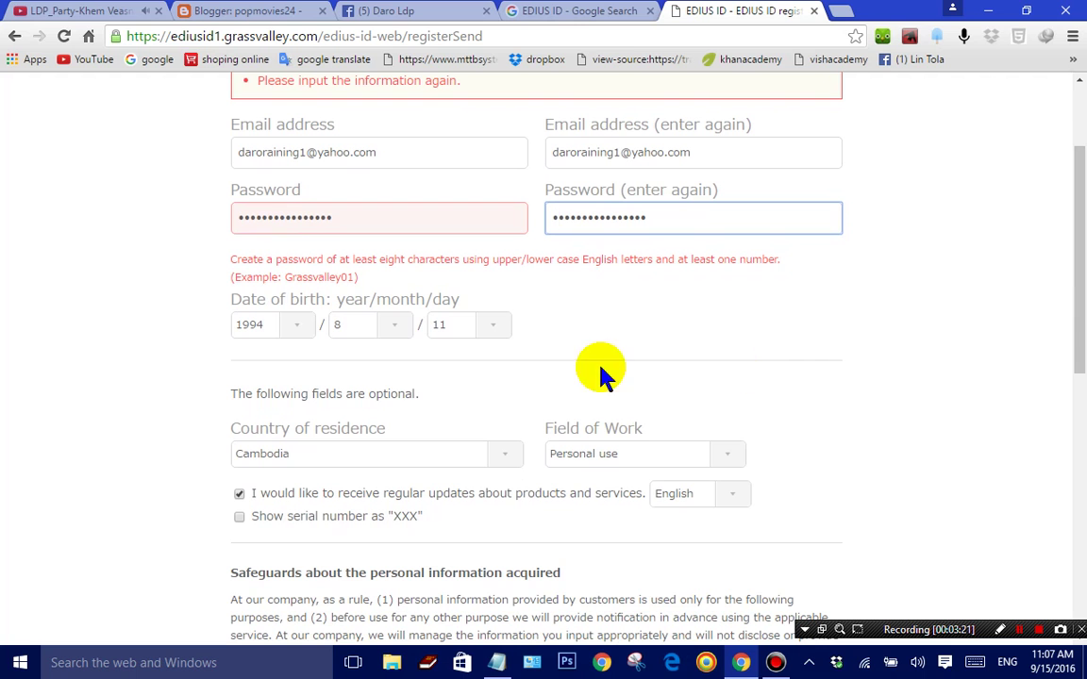
pyautogui.scroll(-3, 1074, 339)
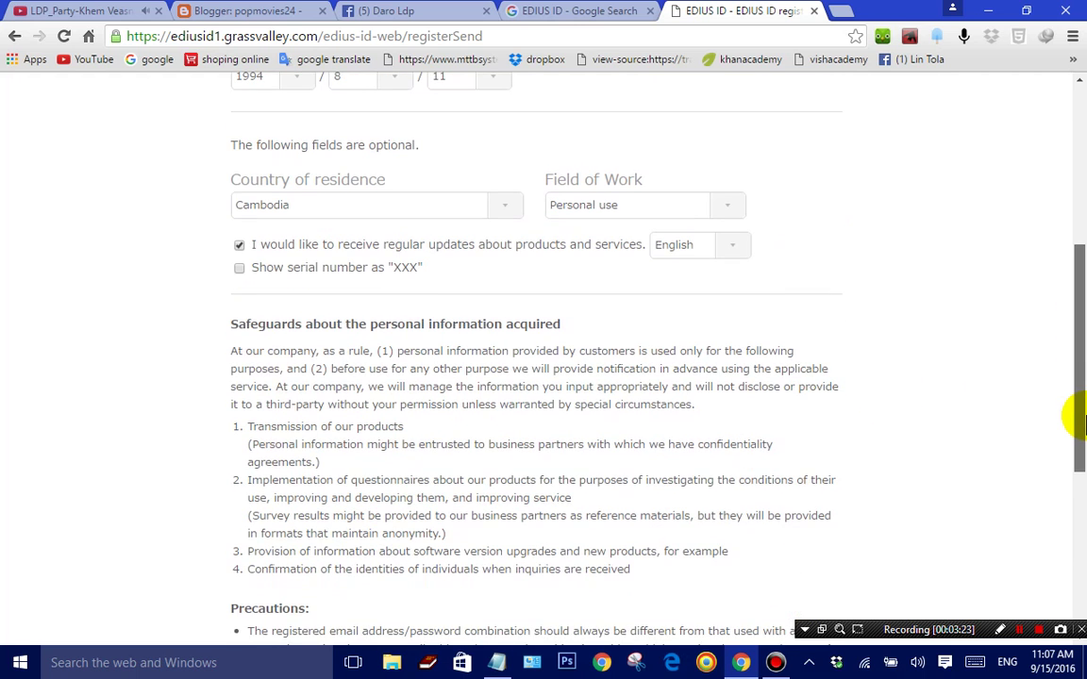
pyautogui.click(1082, 303)
pyautogui.moveTo(1083, 304); pyautogui.dragTo(1083, 403)
pyautogui.click(509, 625)
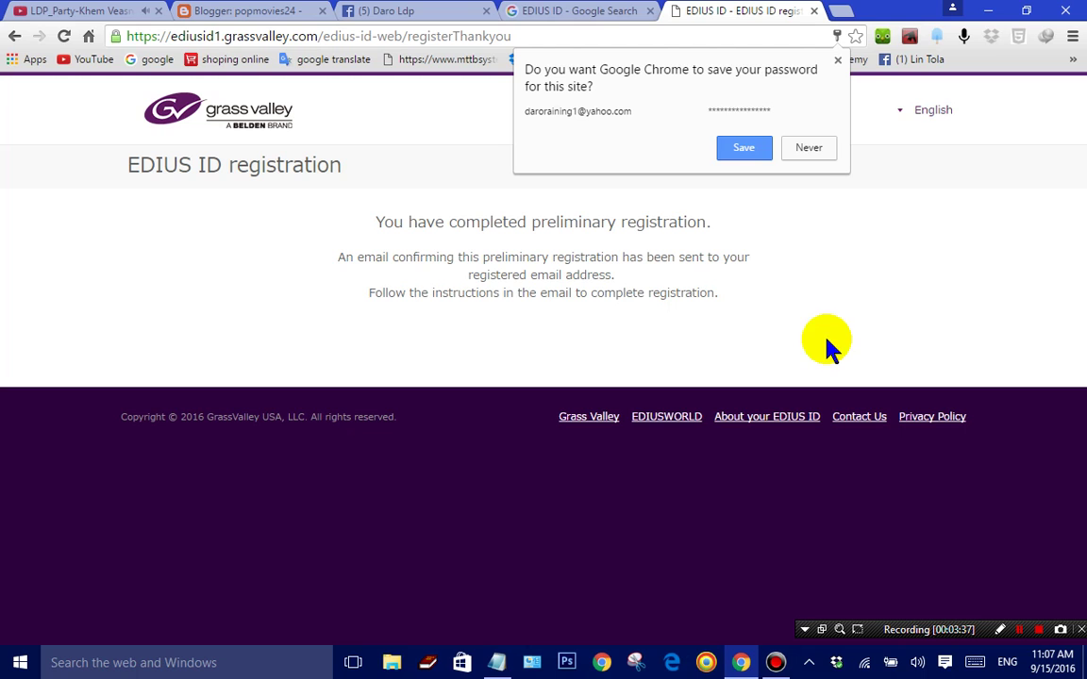
# Step: Choose Never on Chrome's save-password prompt, then open a new blank tab
pyautogui.click(817, 149)
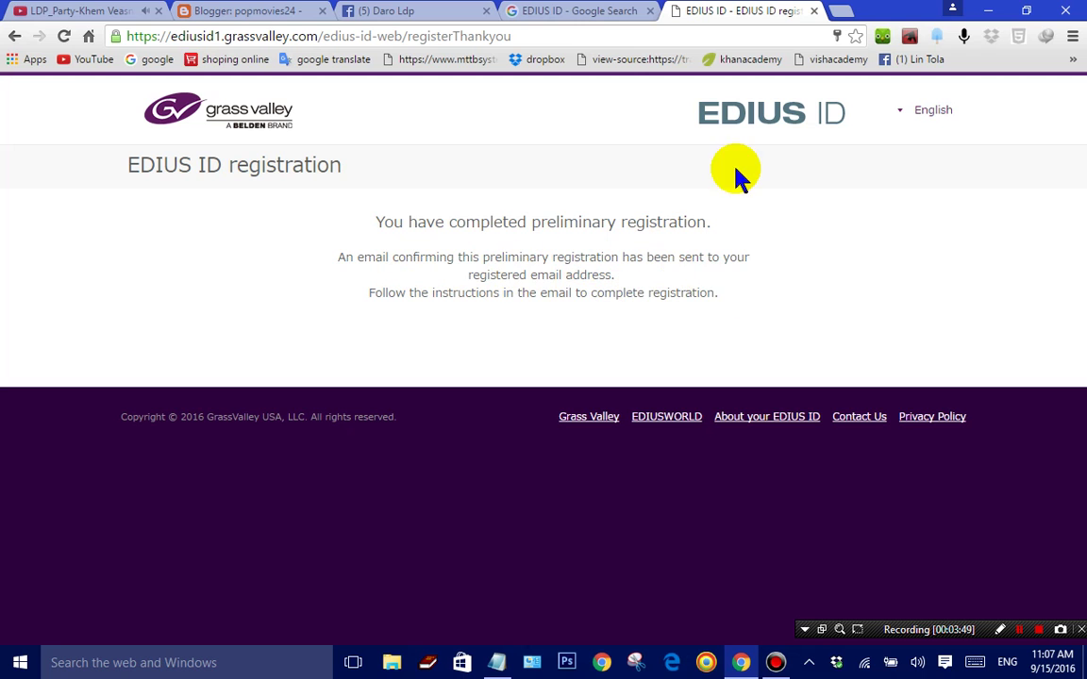
pyautogui.click(844, 14)
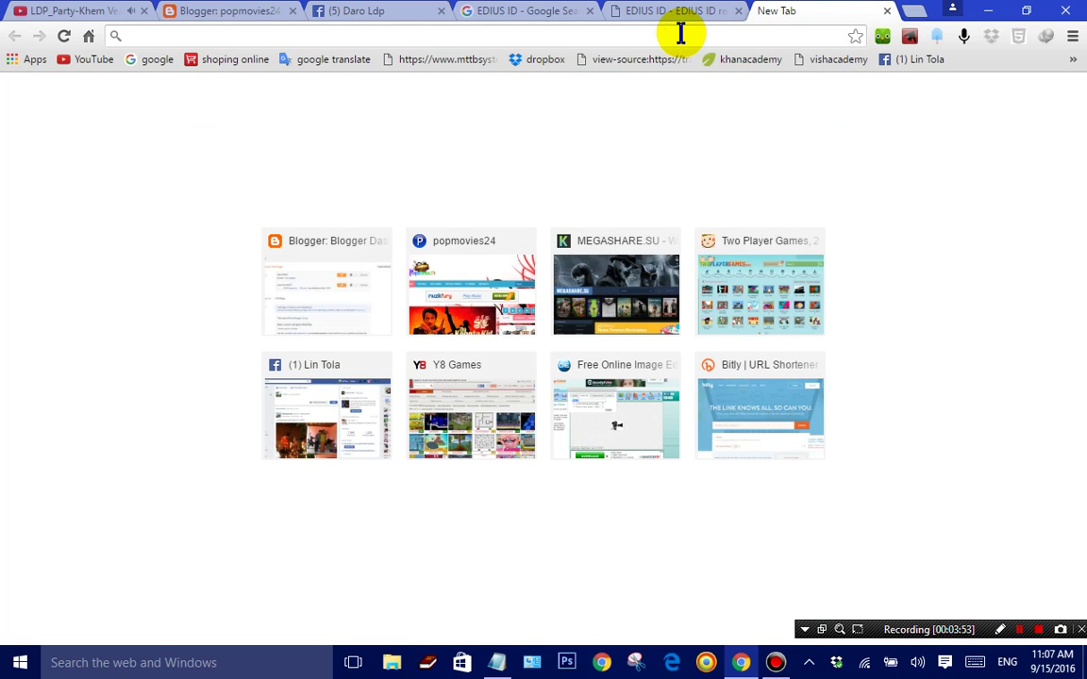
pyautogui.write('www.')
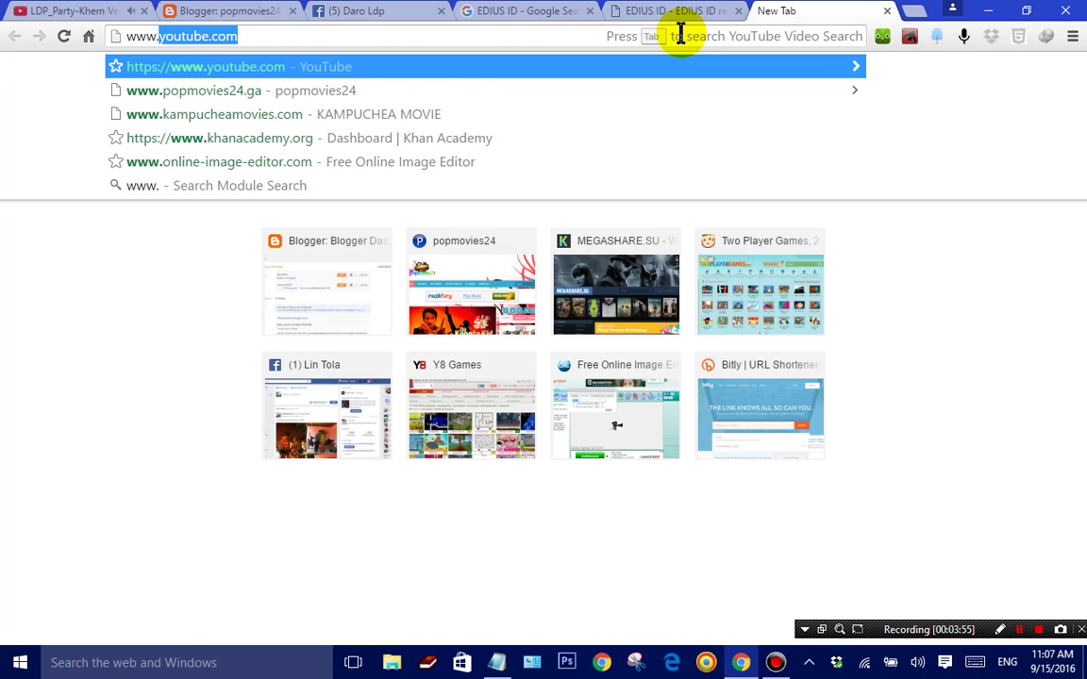
pyautogui.write('yahoo')
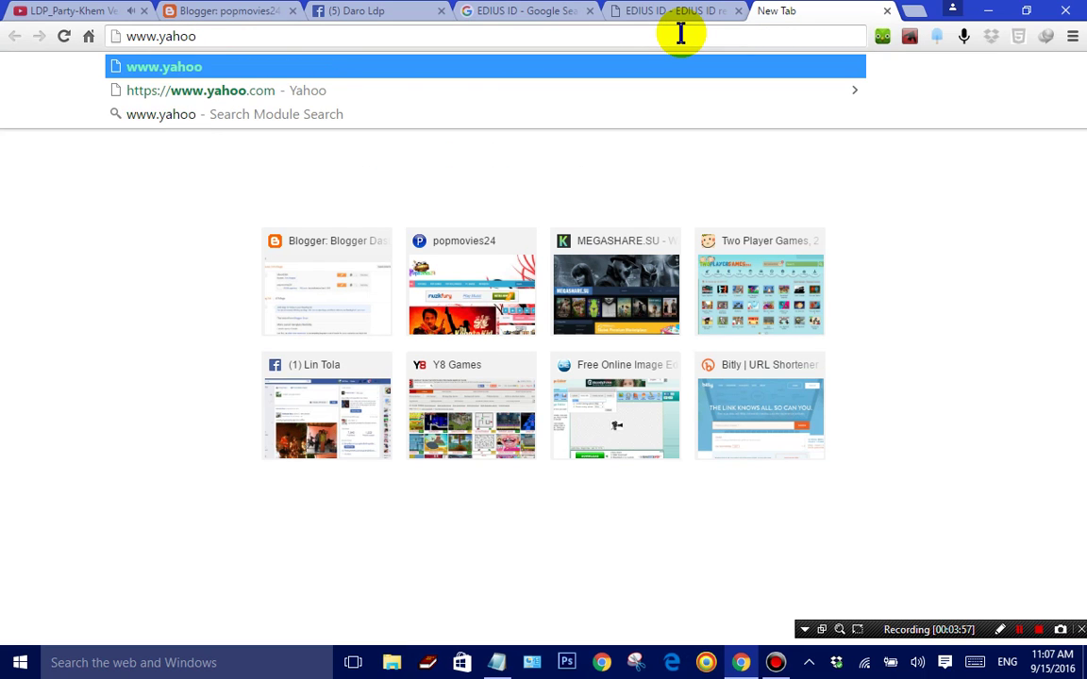
pyautogui.write('.com')
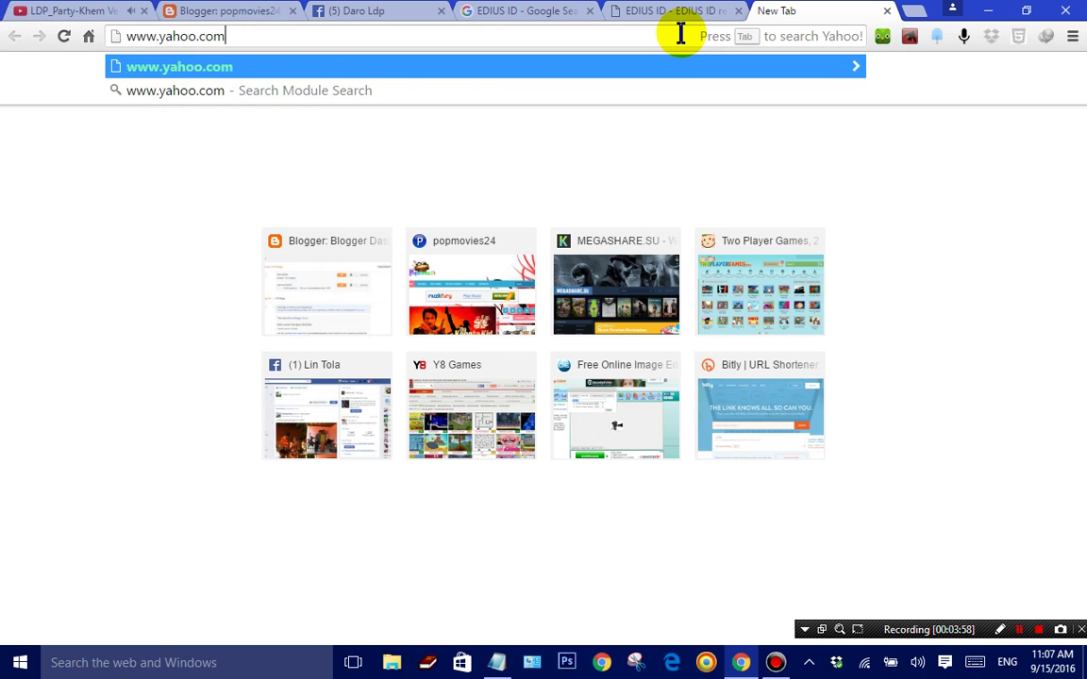
pyautogui.press('Return')
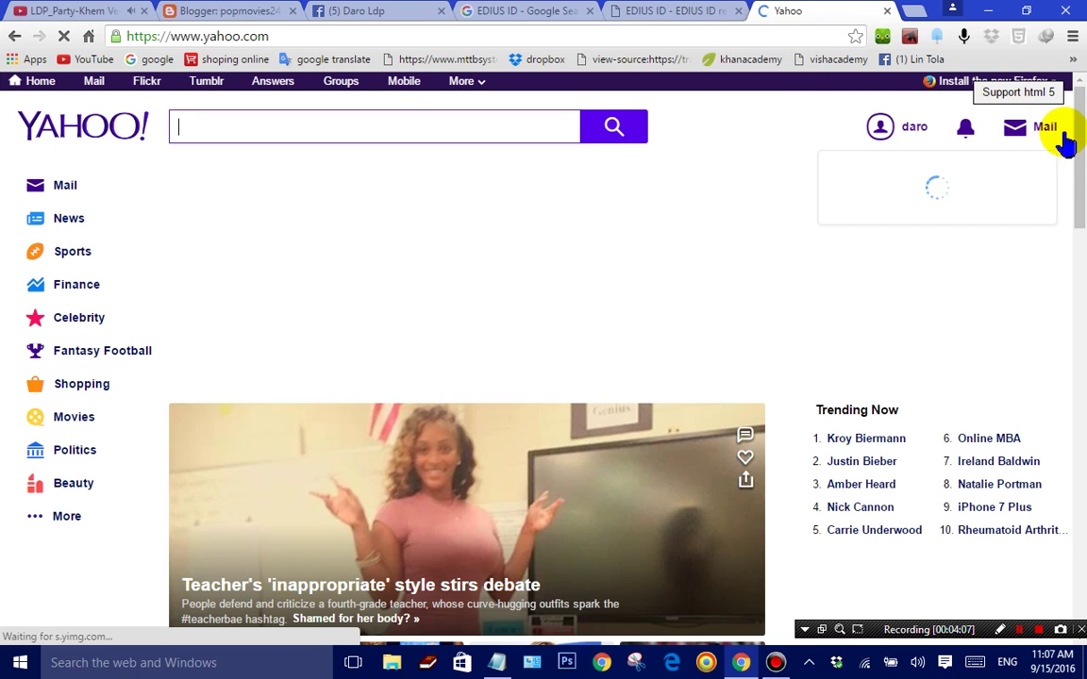
pyautogui.scroll(-1, 1080, 151)
pyautogui.scroll(-1, 1080, 162)
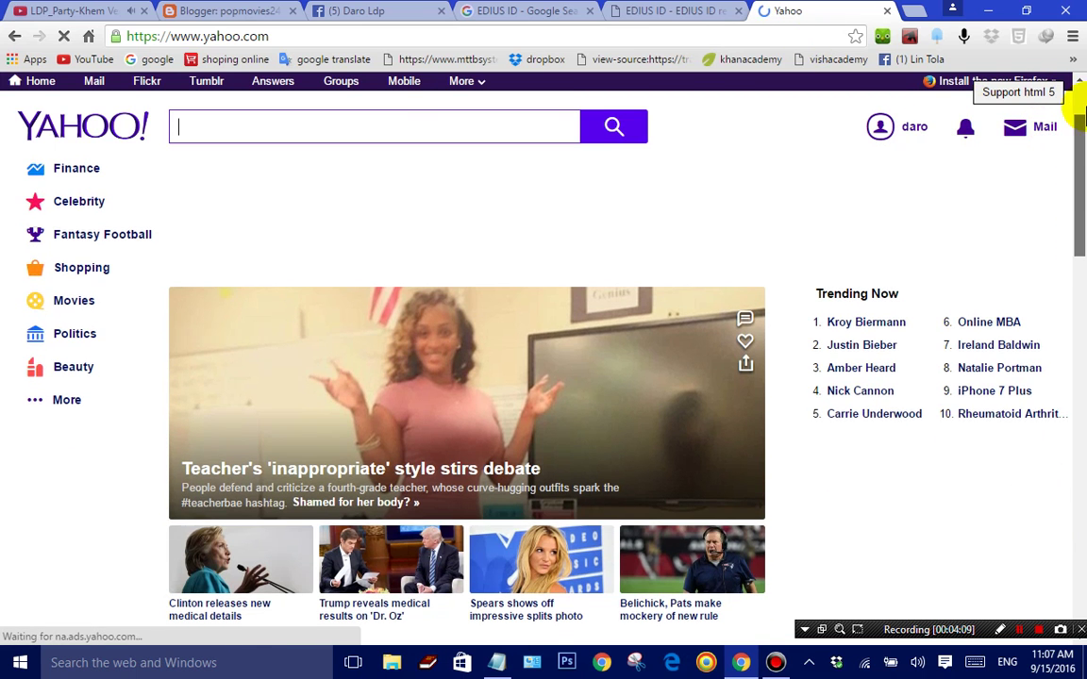
pyautogui.scroll(-3, 1077, 137)
pyautogui.scroll(6, 1079, 156)
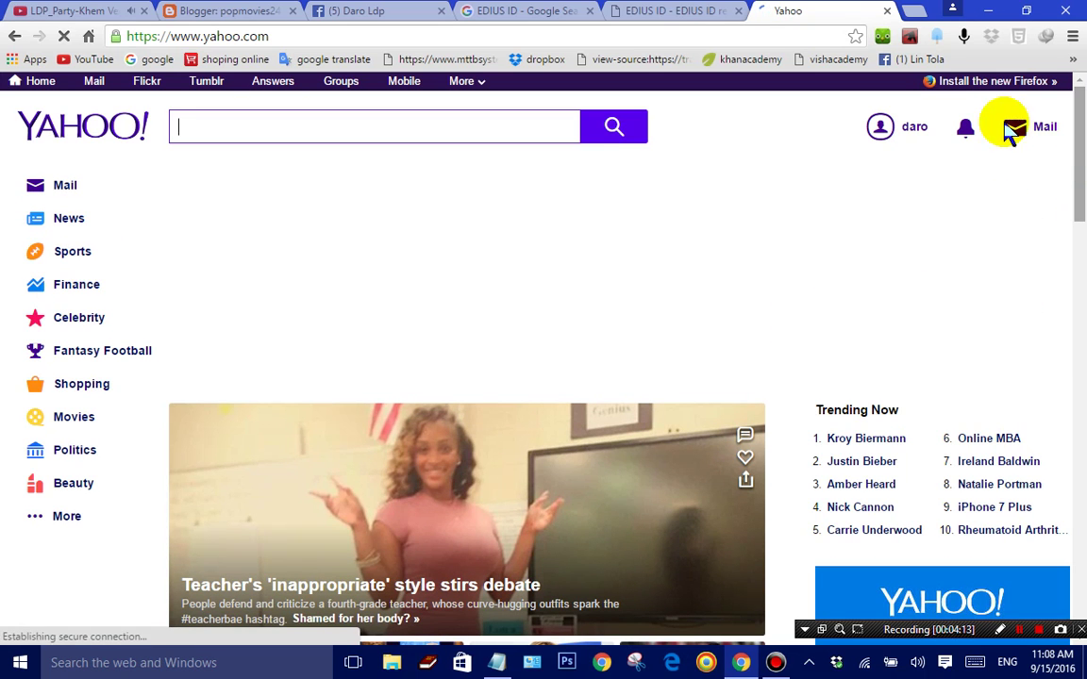
pyautogui.click(880, 130)
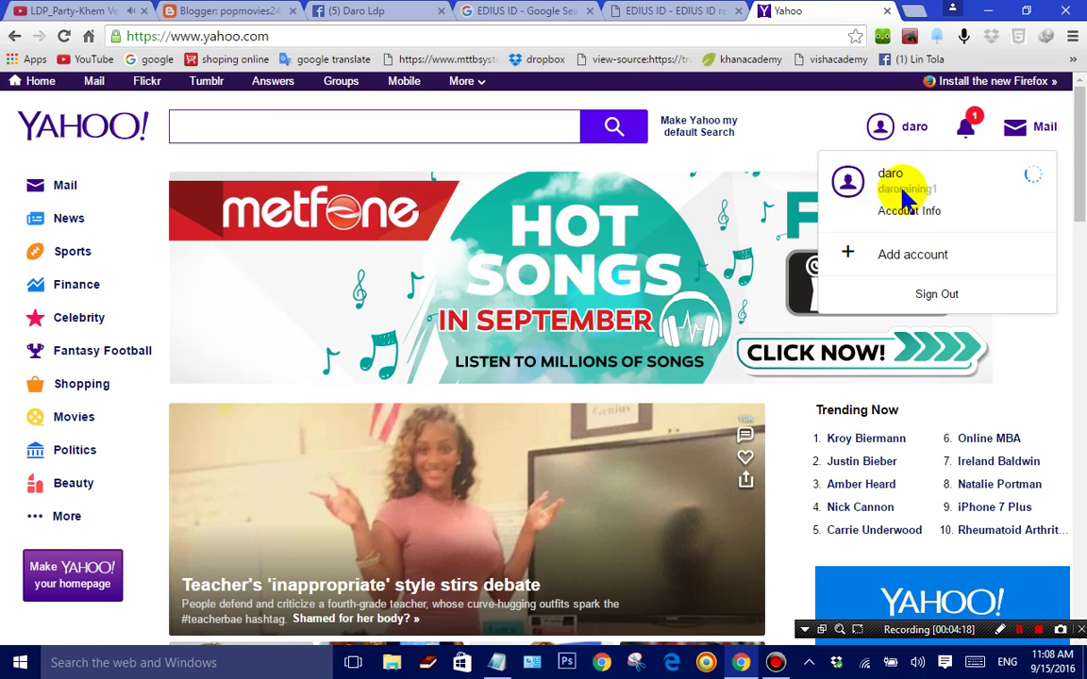
pyautogui.click(1021, 132)
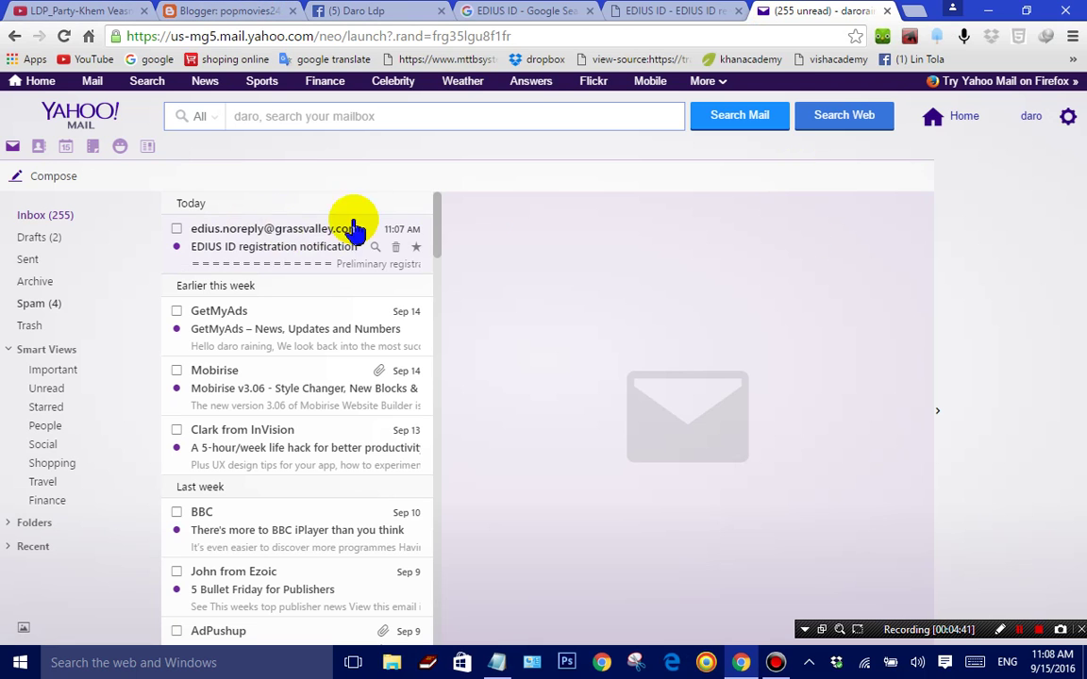
# Step: Open the EDIUS ID notification email and follow its registration link to complete registration
pyautogui.click(264, 247)
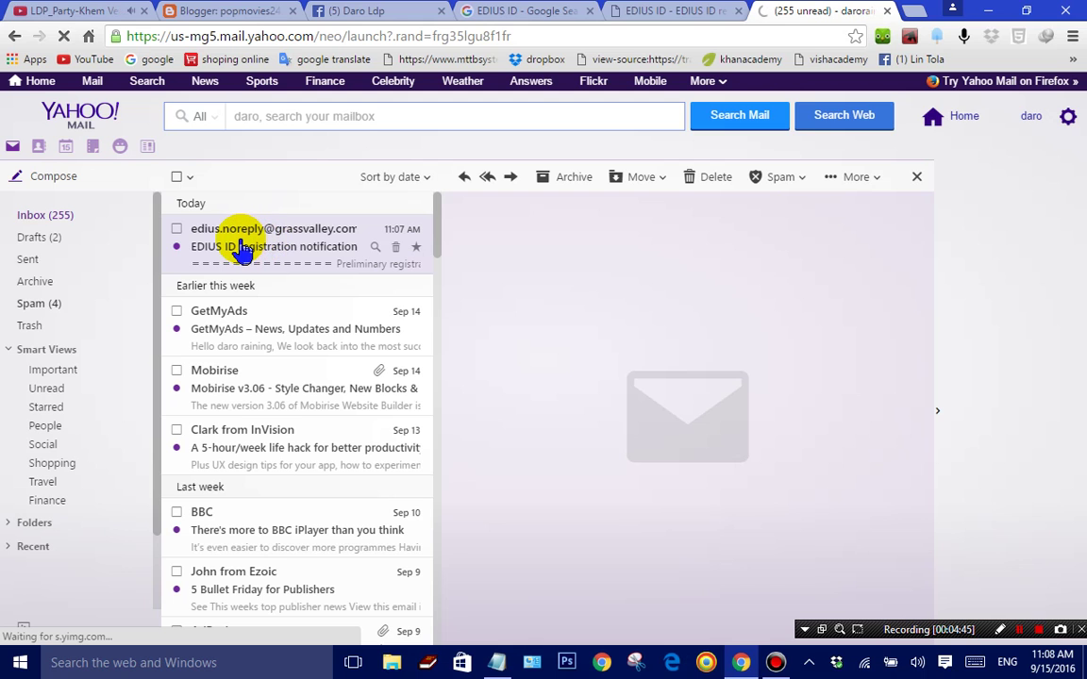
pyautogui.click(108, 12)
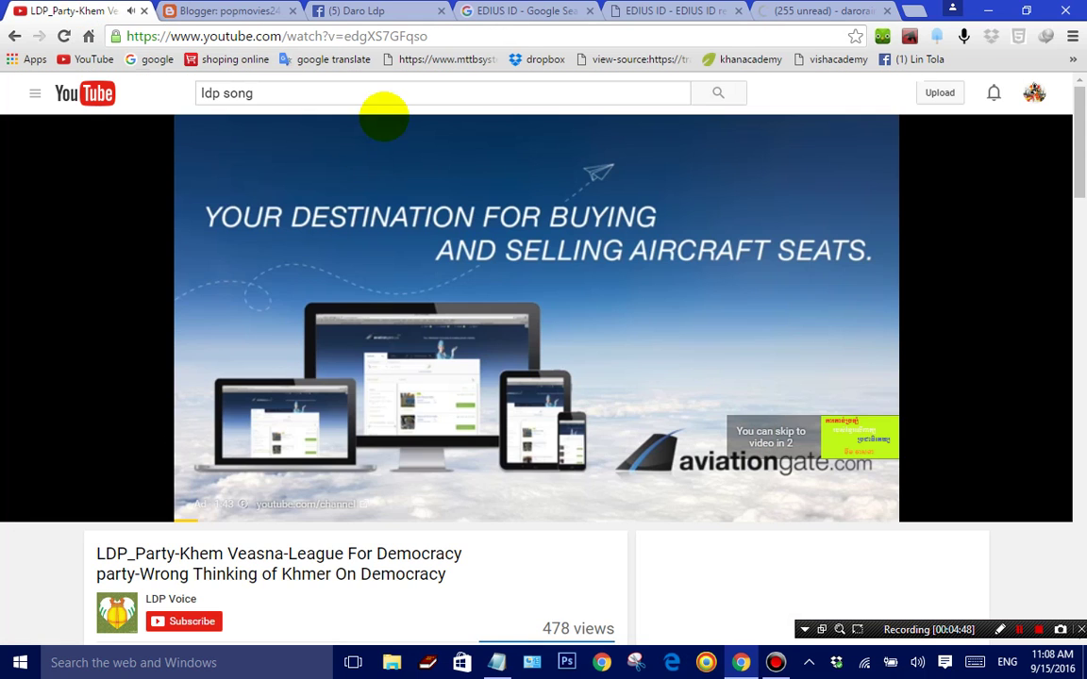
pyautogui.click(222, 11)
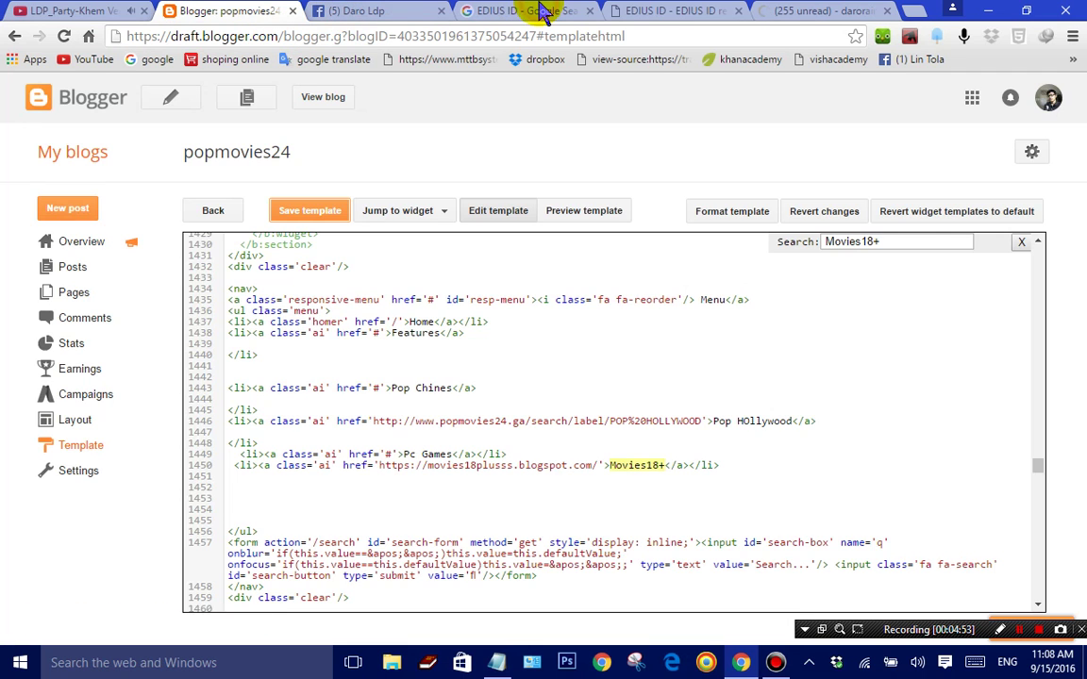
pyautogui.click(471, 11)
pyautogui.click(641, 11)
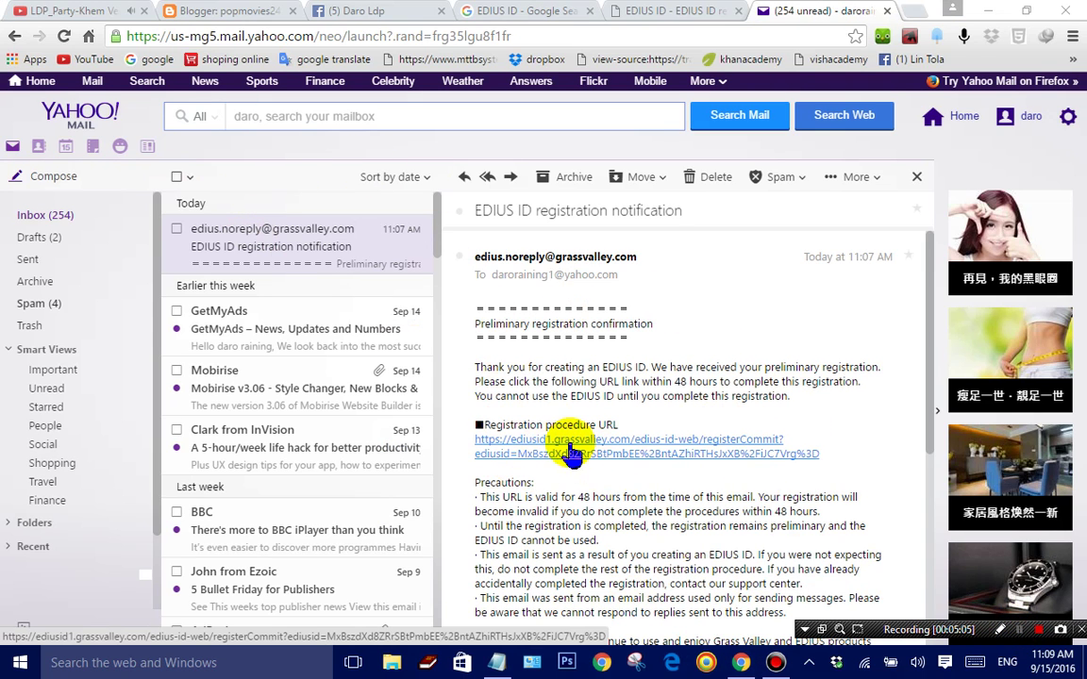
pyautogui.click(581, 454)
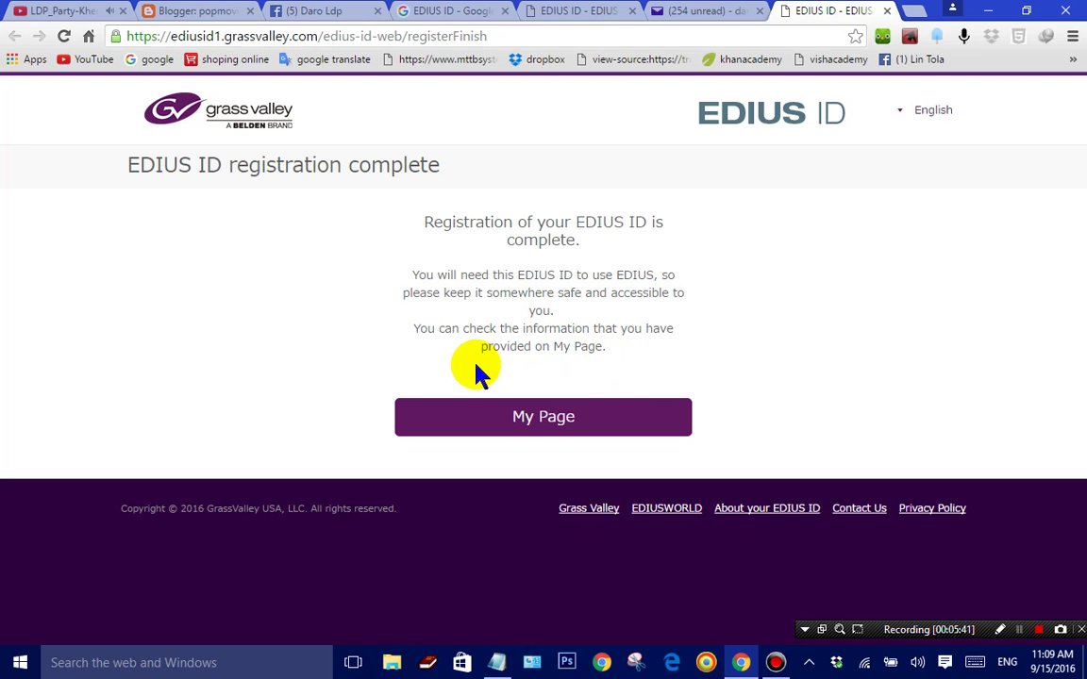
# Step: Review the registered details under My Page > My Account, then go to the Trial licence page
pyautogui.click(550, 424)
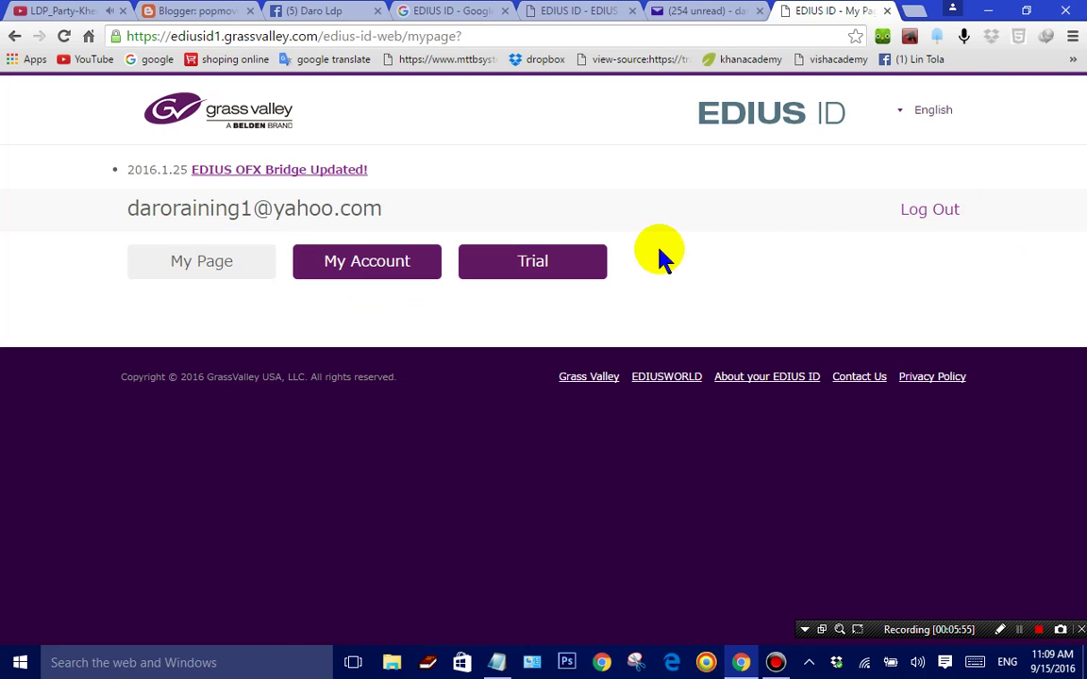
pyautogui.click(394, 276)
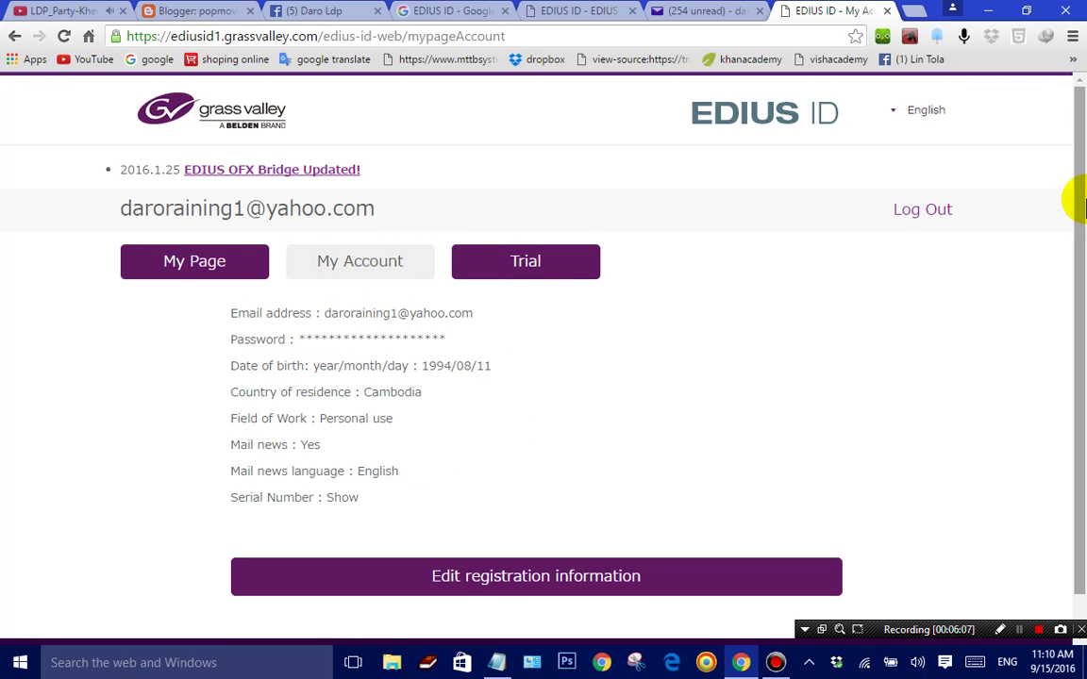
pyautogui.scroll(-1, 1069, 236)
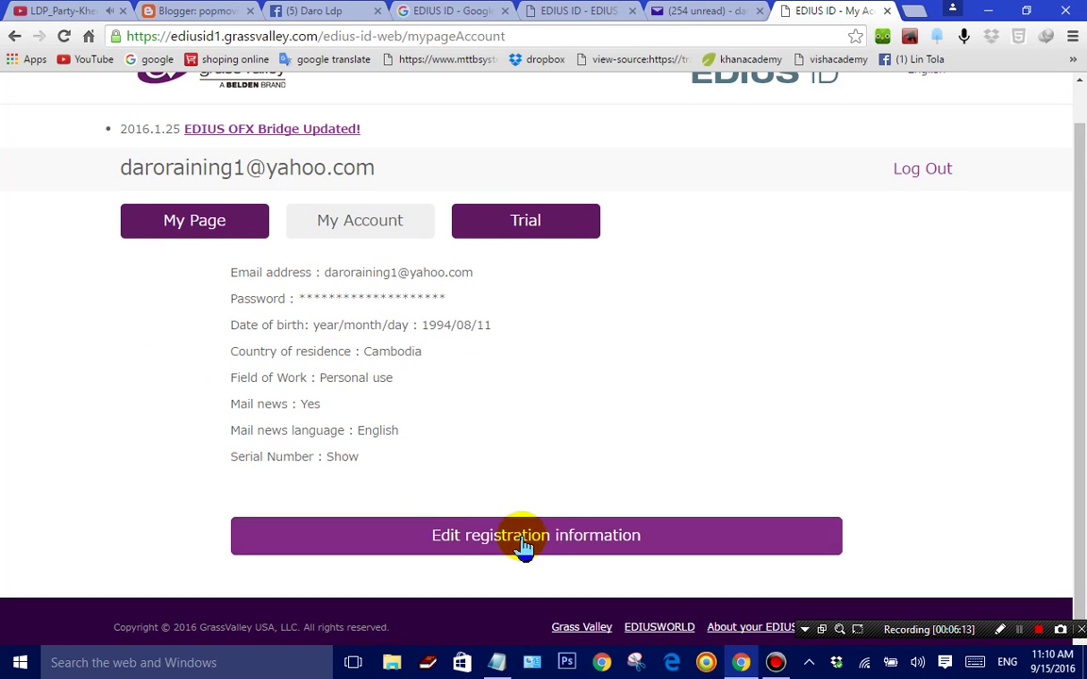
pyautogui.click(542, 229)
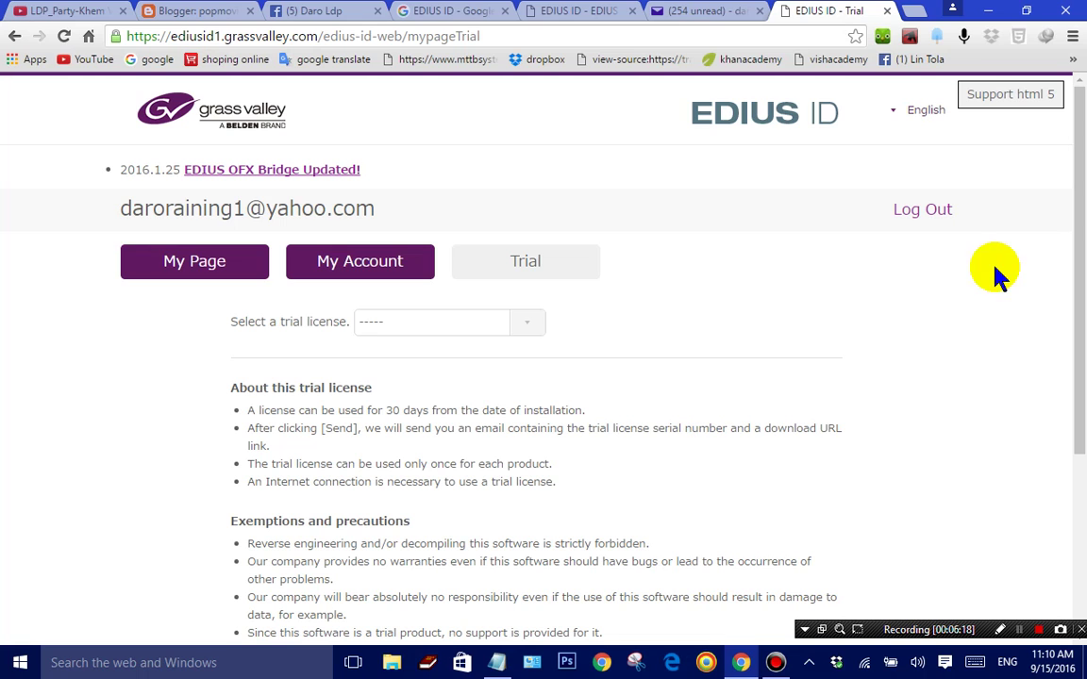
# Step: Choose EDIUS Pro 8 Trial from the trial licence list, send the request, and return to Yahoo Mail
pyautogui.press('XF86AudioLowerVolume')
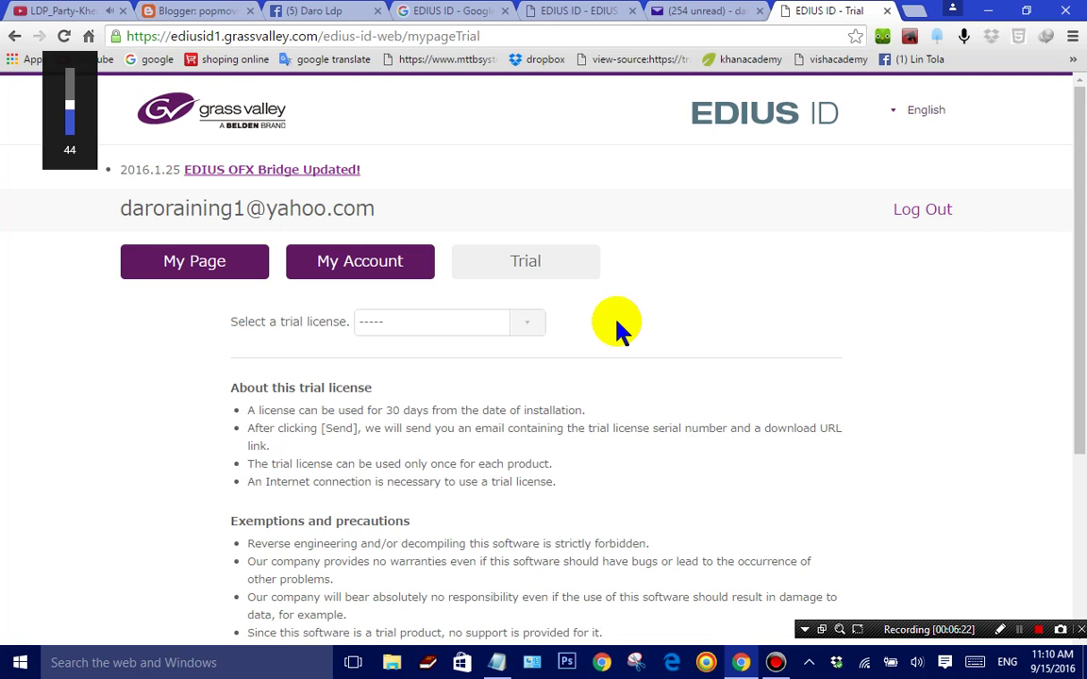
pyautogui.click(528, 321)
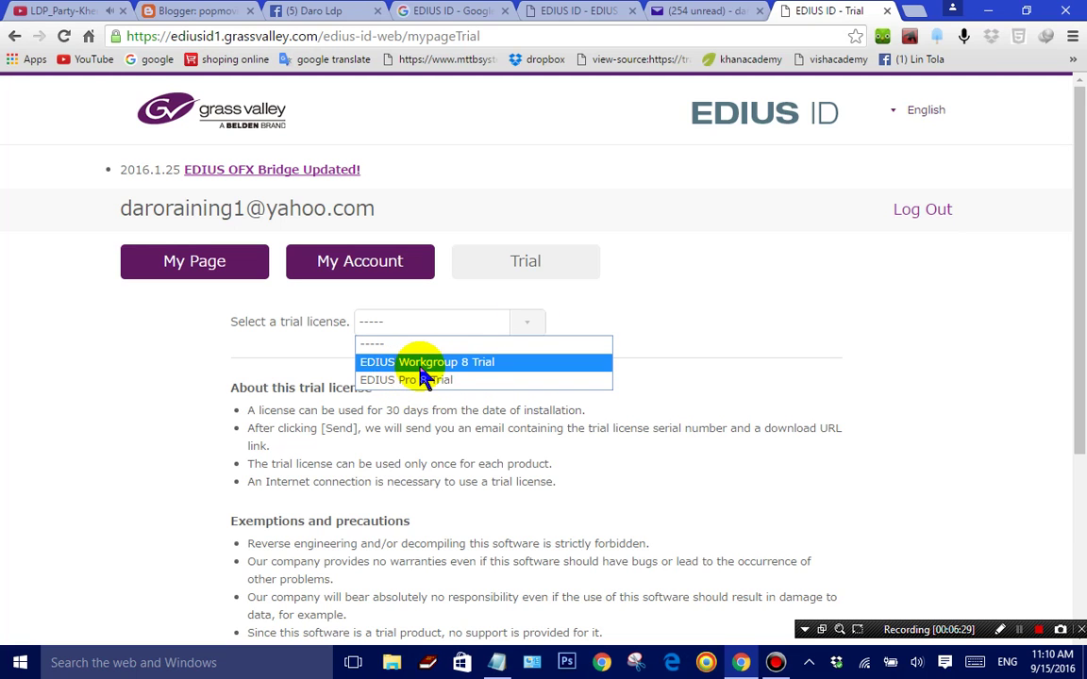
pyautogui.click(421, 381)
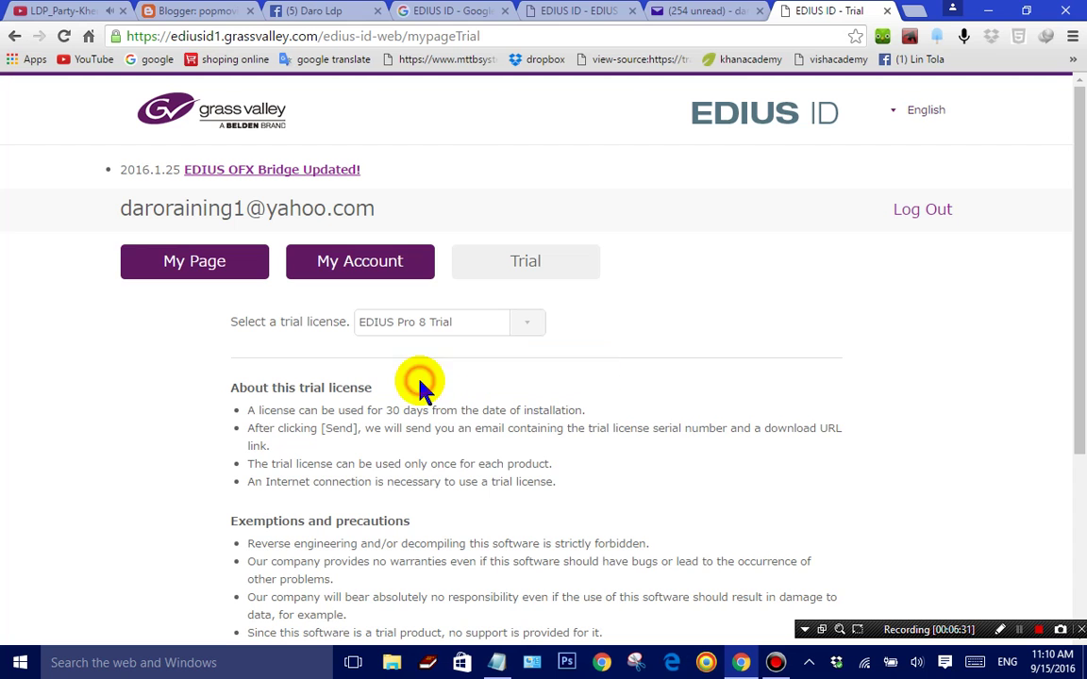
pyautogui.moveTo(1078, 242); pyautogui.dragTo(1078, 437)
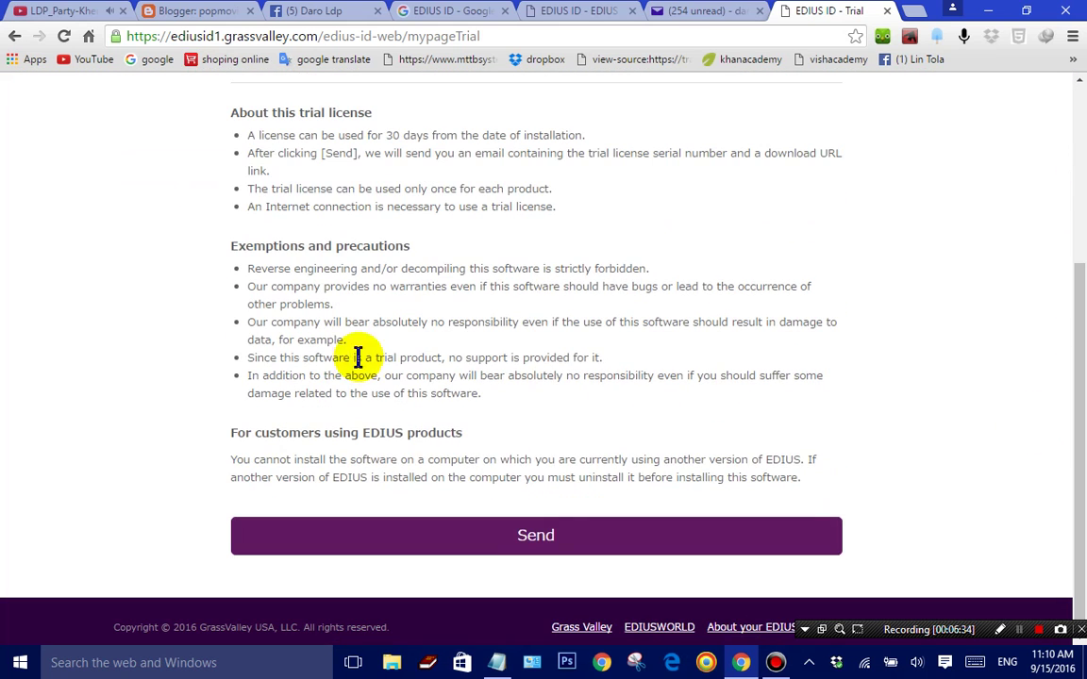
pyautogui.click(501, 544)
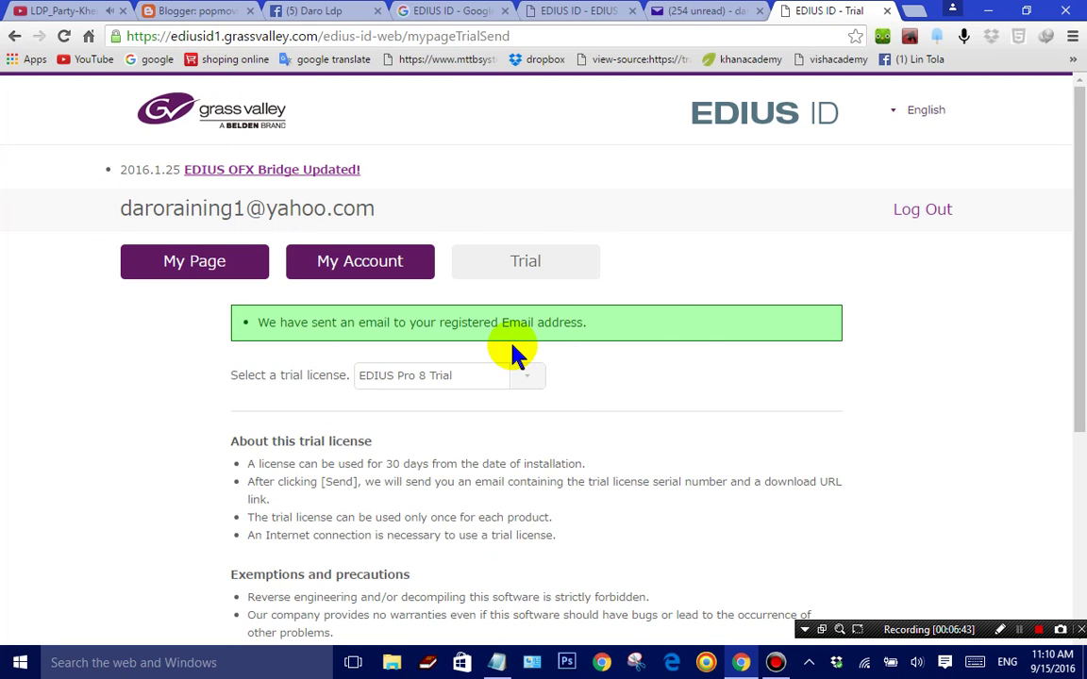
pyautogui.click(698, 11)
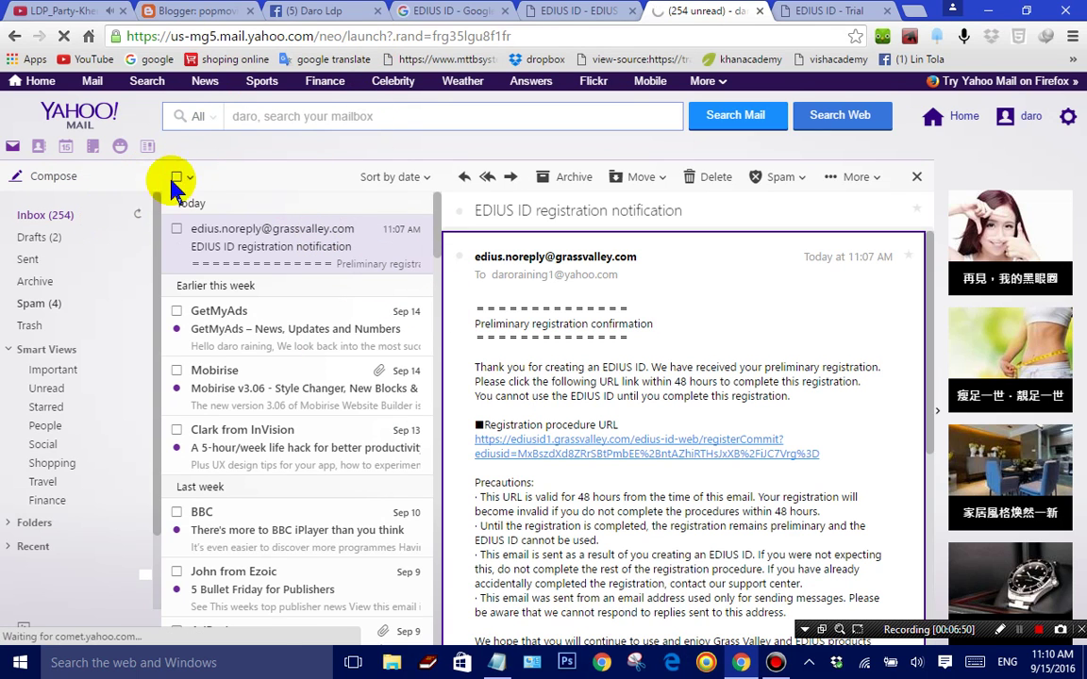
# Step: Refresh the inbox and open the [EDIUS 8] Trial license email
pyautogui.click(140, 219)
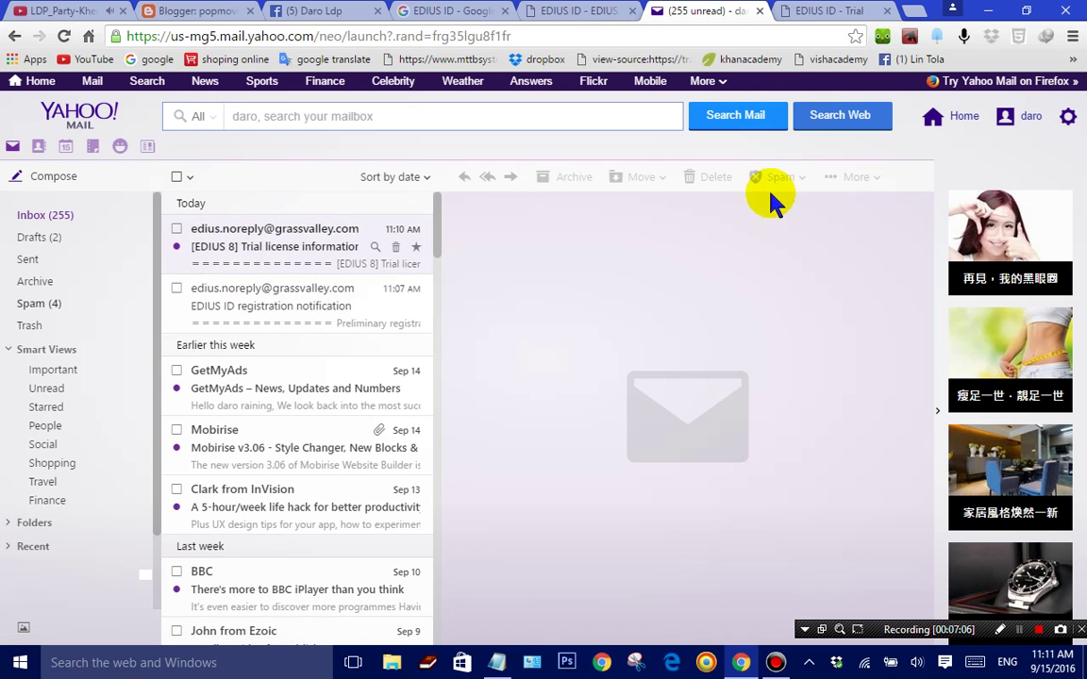
pyautogui.click(275, 247)
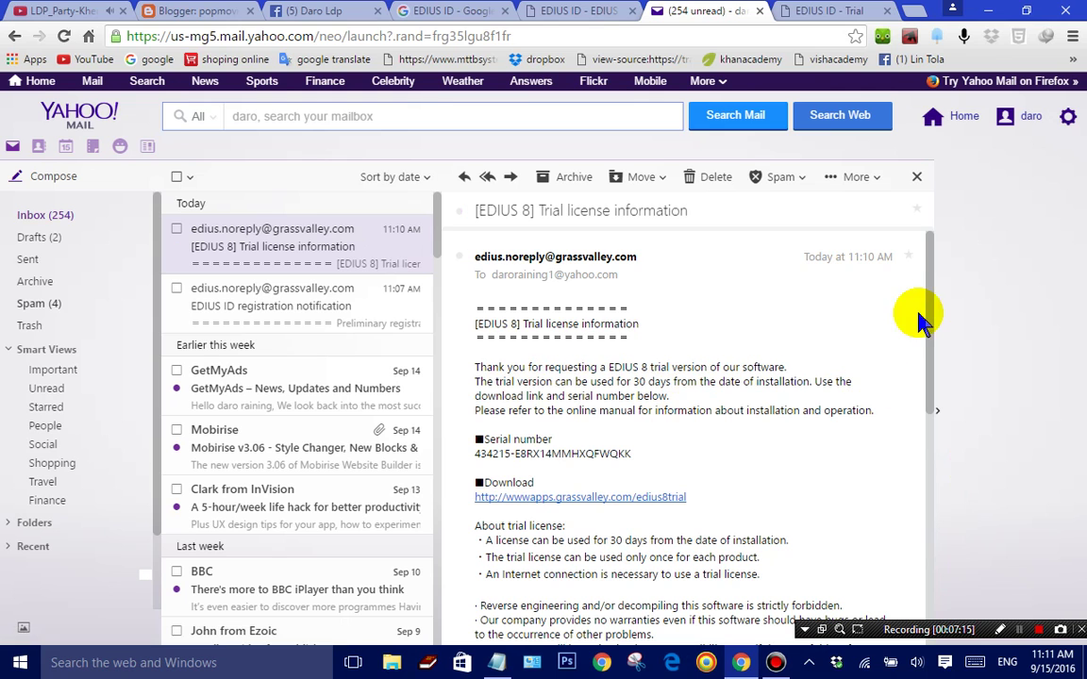
pyautogui.scroll(-1, 932, 316)
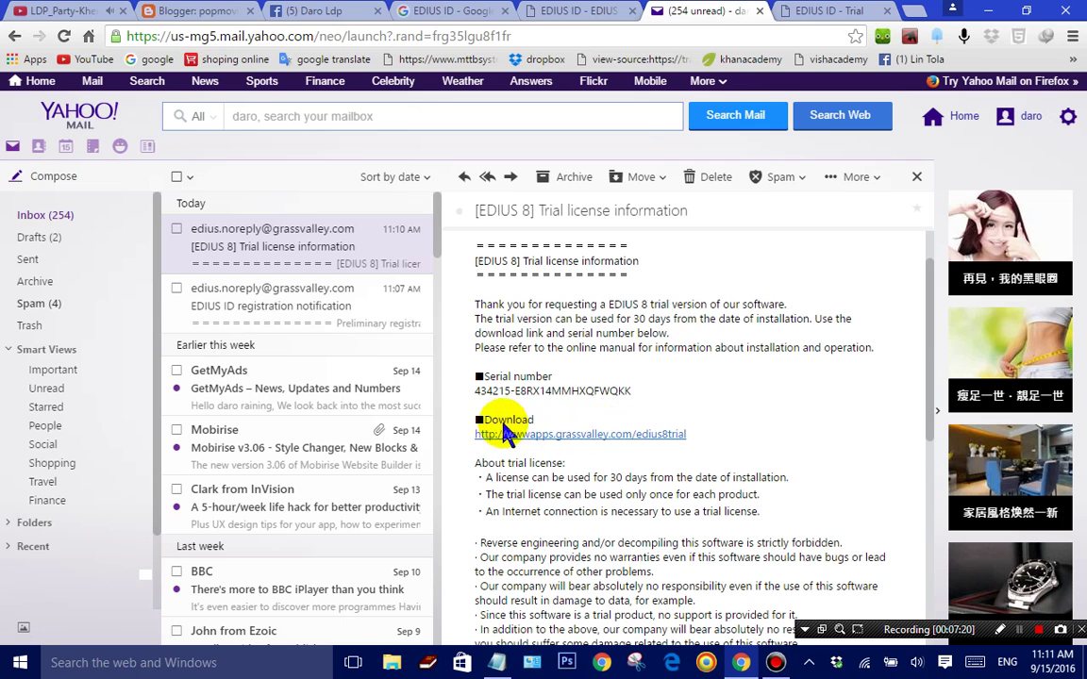
# Step: Open the email's Download link in a new tab after closing the EDIUS ID trial page
pyautogui.rightClick(564, 439)
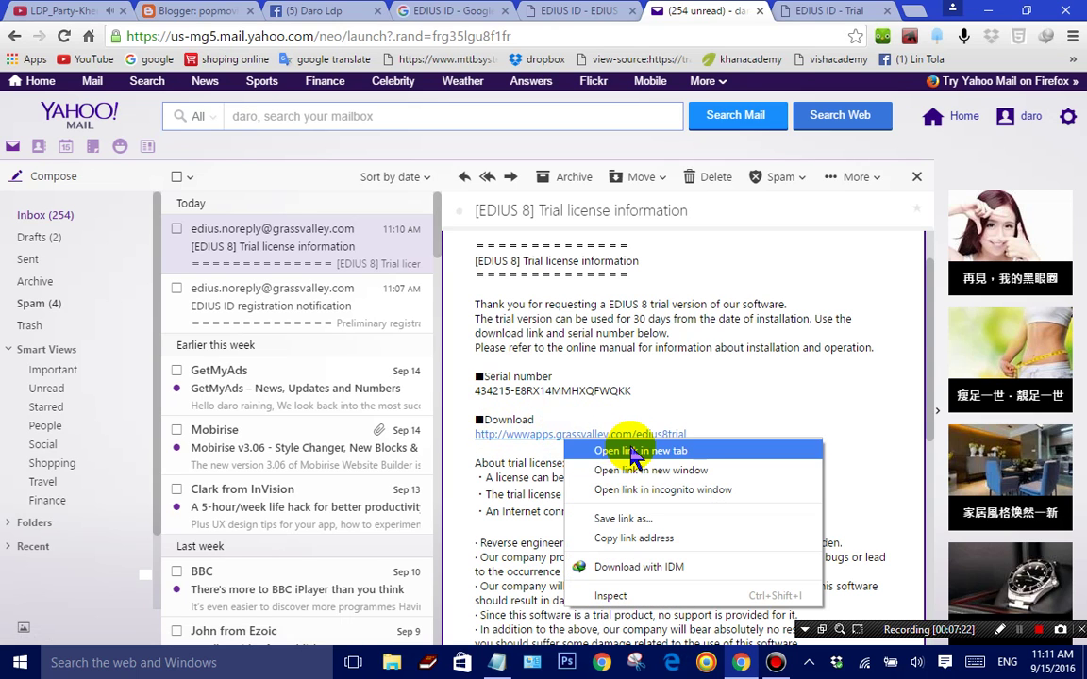
pyautogui.click(888, 12)
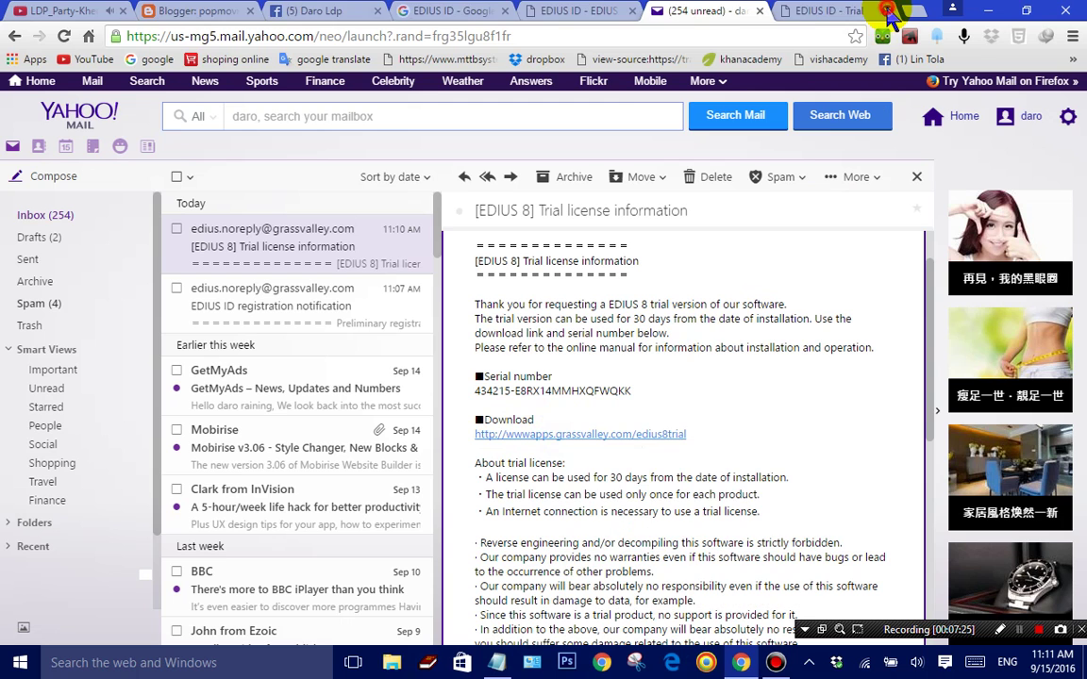
pyautogui.rightClick(552, 438)
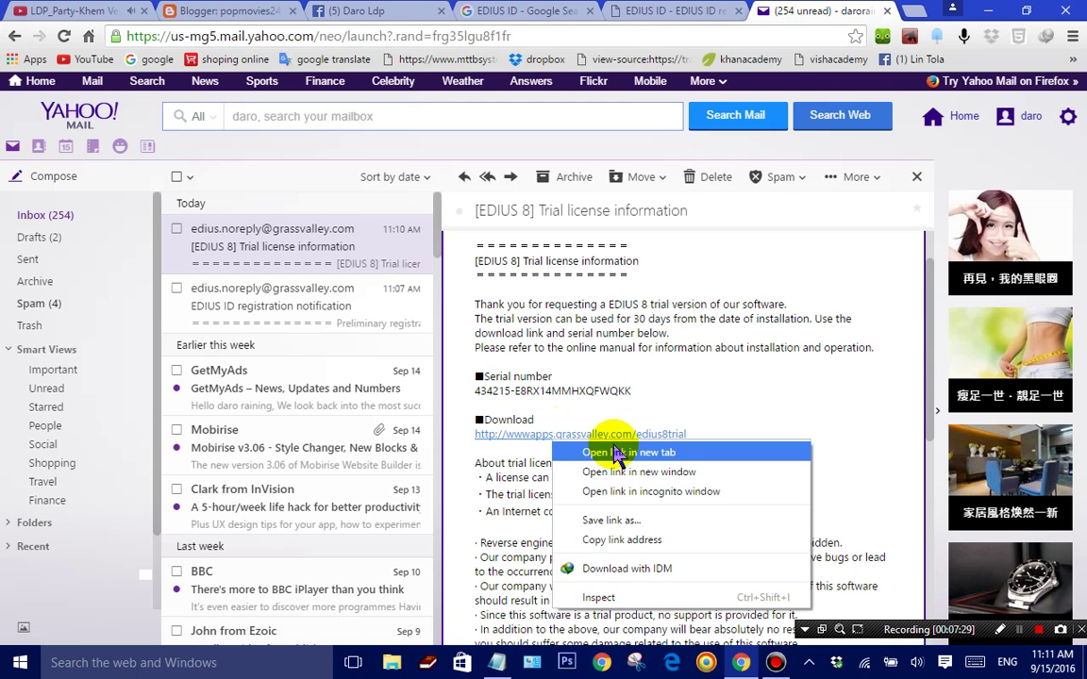
pyautogui.click(627, 454)
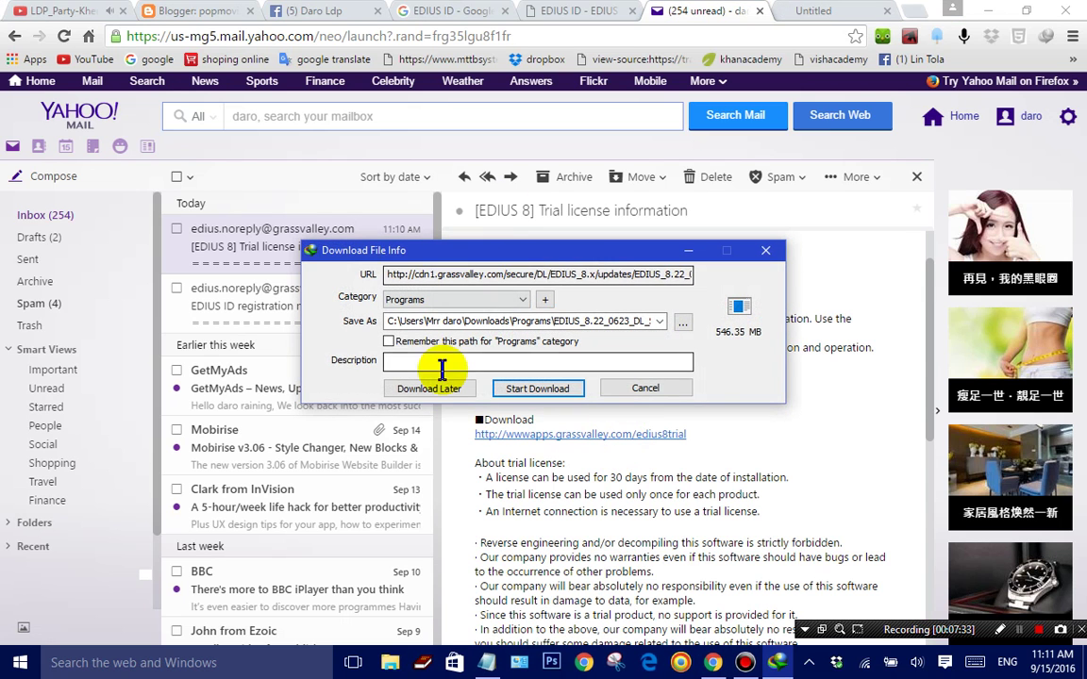
# Step: Start the IDM download of EDIUS_8.22_0623_DL_Setup_2.exe (546.35 MB) and let it finish
pyautogui.click(559, 389)
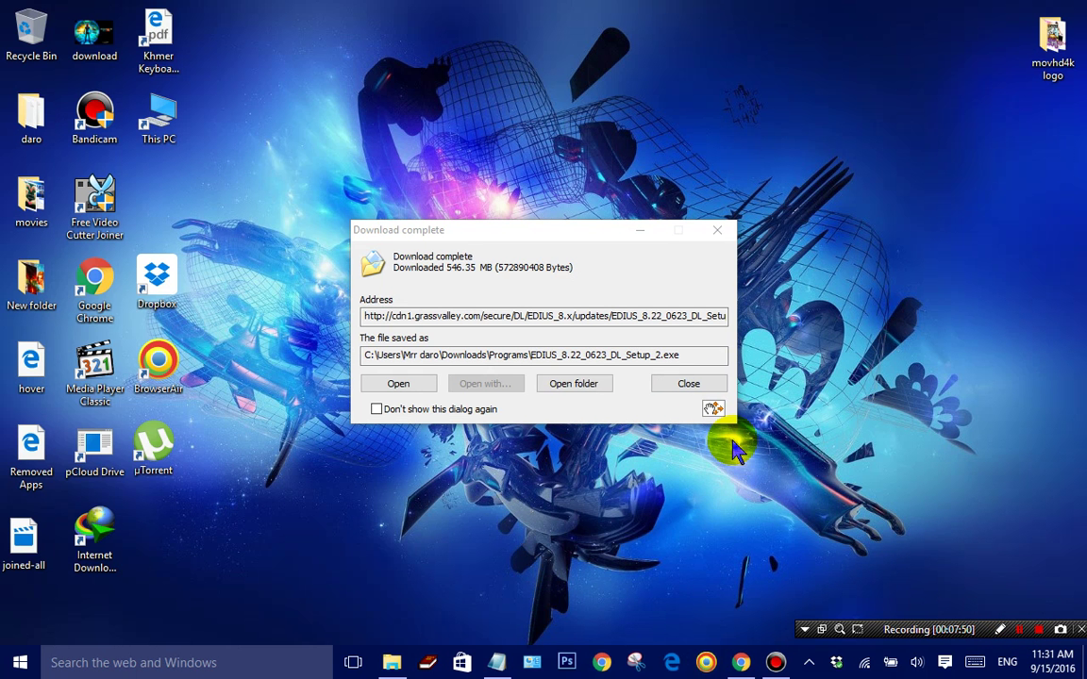
# Step: Run the downloaded EDIUS 8 installer and open the Setup Failed log (32bit unsupported) in Notepad
pyautogui.click(412, 384)
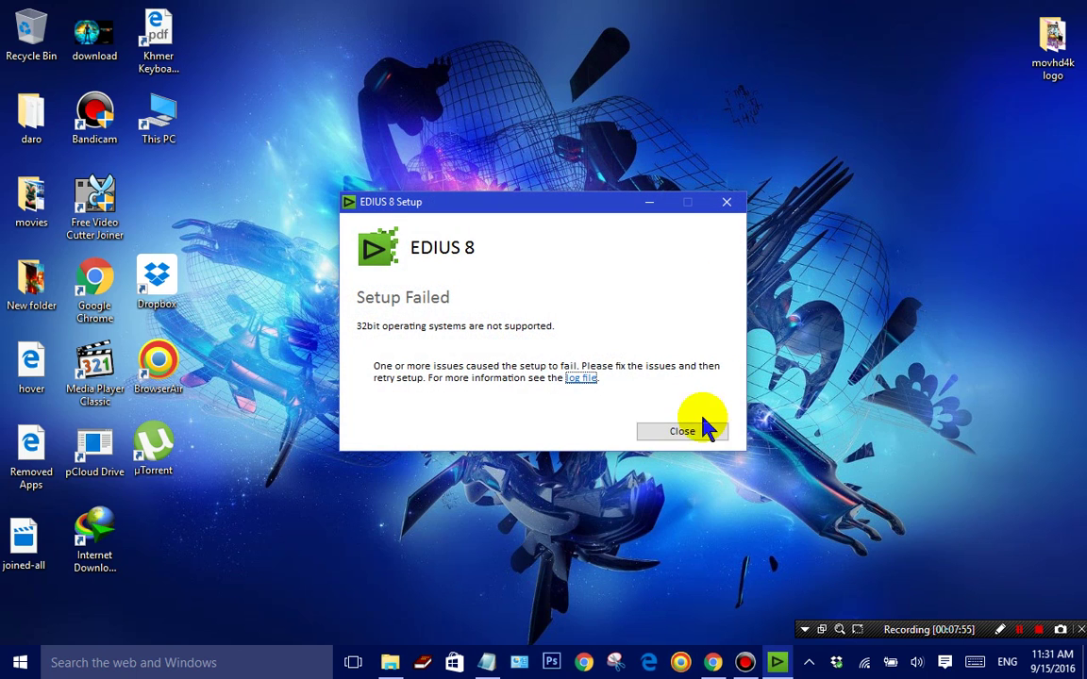
pyautogui.rightClick(851, 215)
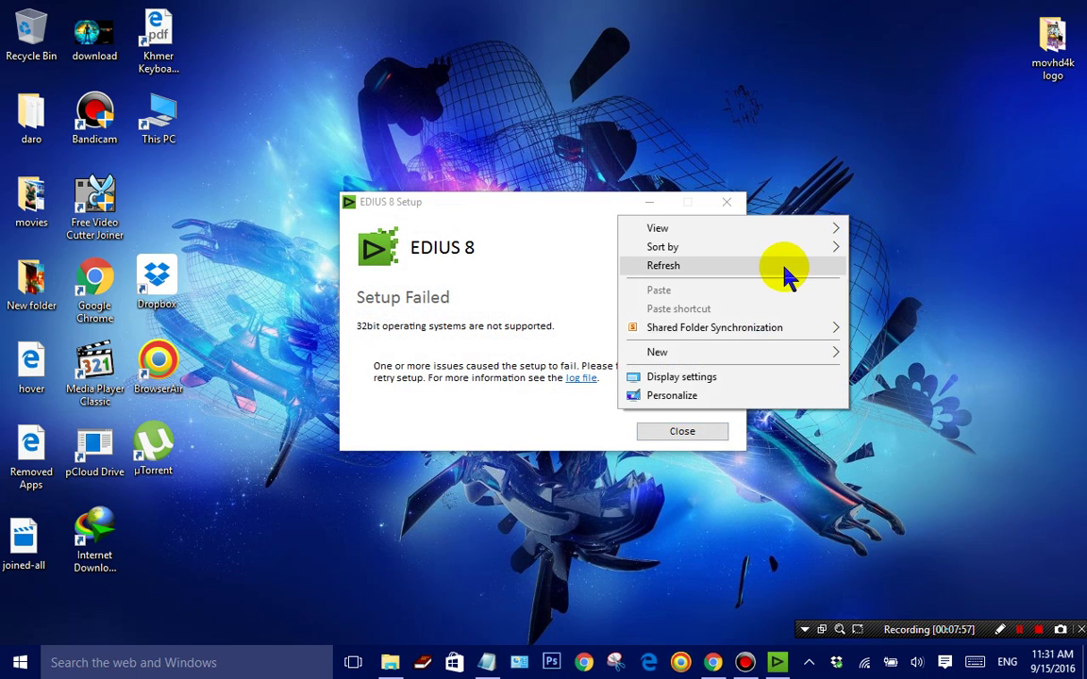
pyautogui.click(782, 267)
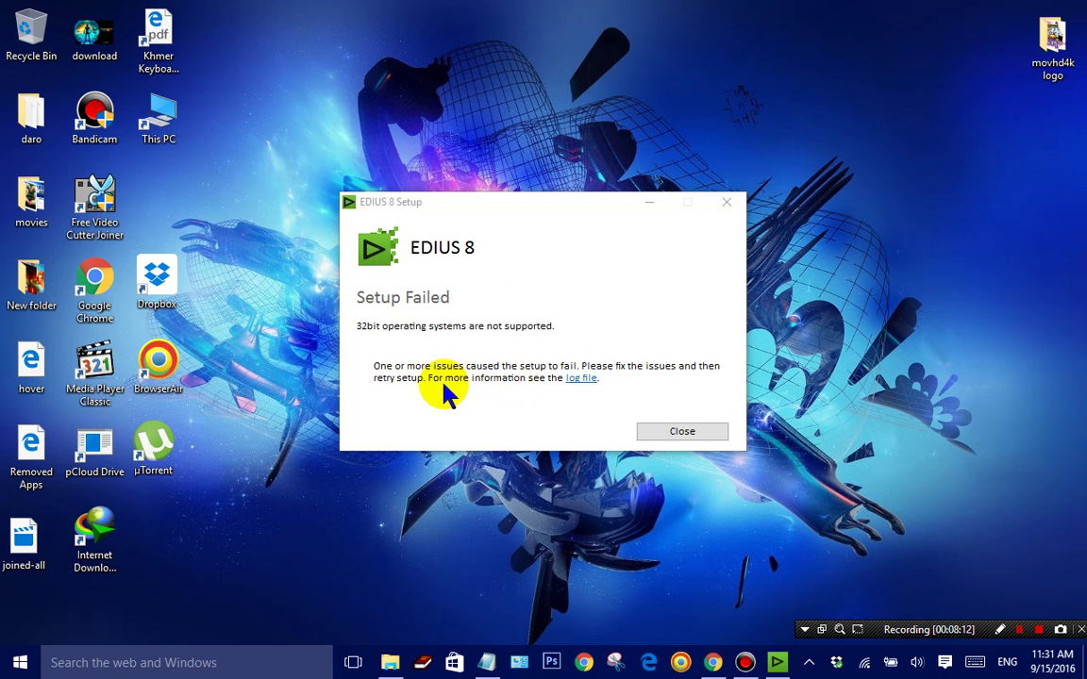
pyautogui.click(581, 378)
pyautogui.moveTo(539, 151); pyautogui.dragTo(813, 221)
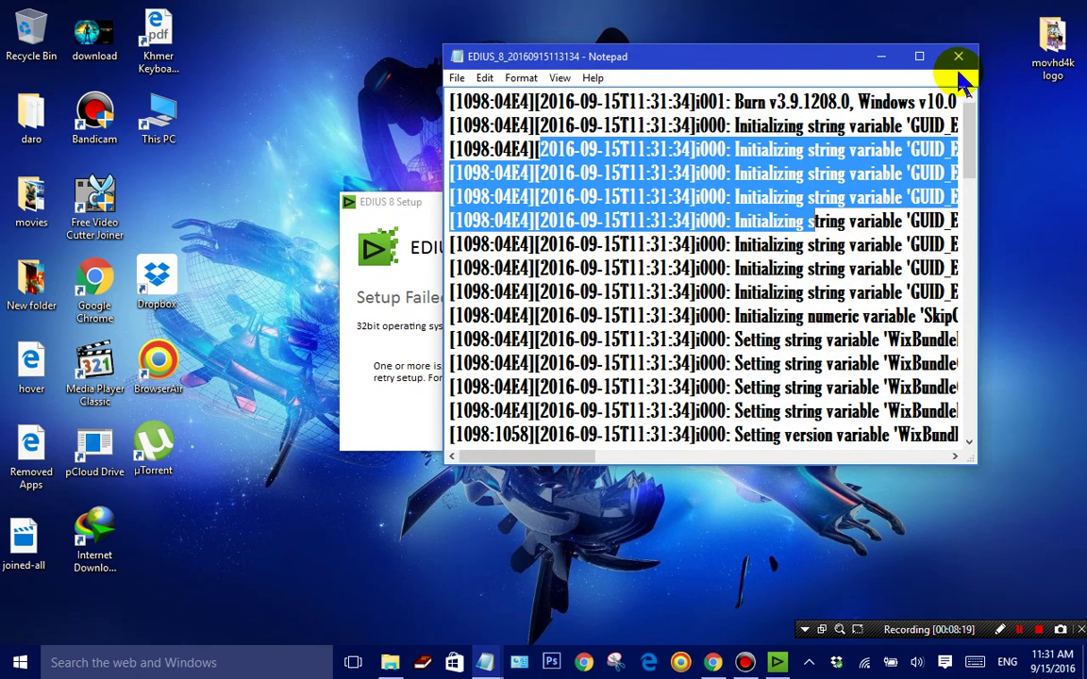